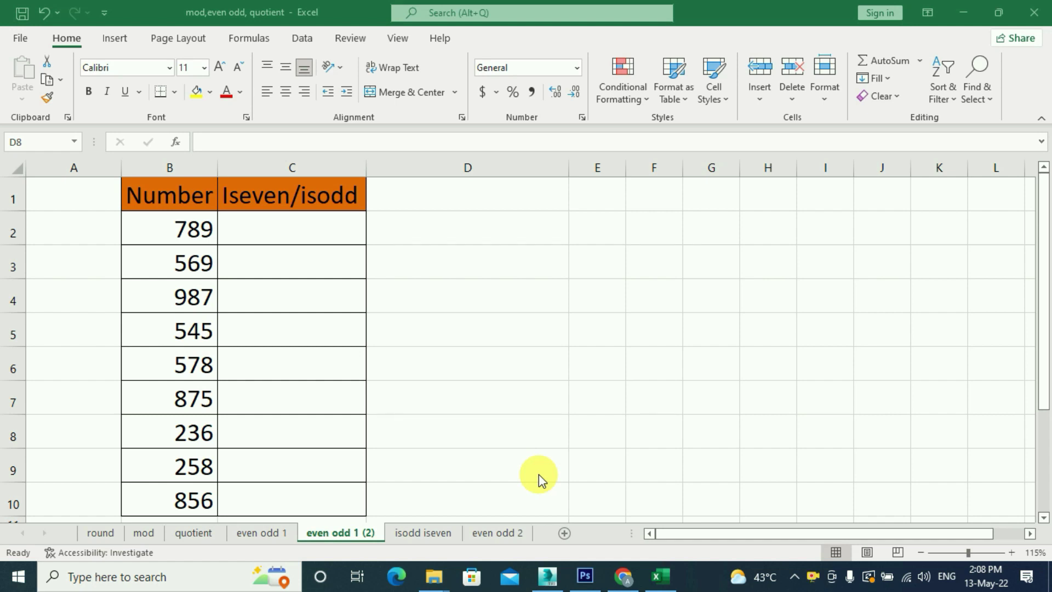
Review the Numbers column values 789, 569, 987, 545, 578 and 875 in column B.
{"action": "left_click", "coordinate": [329, 231]}
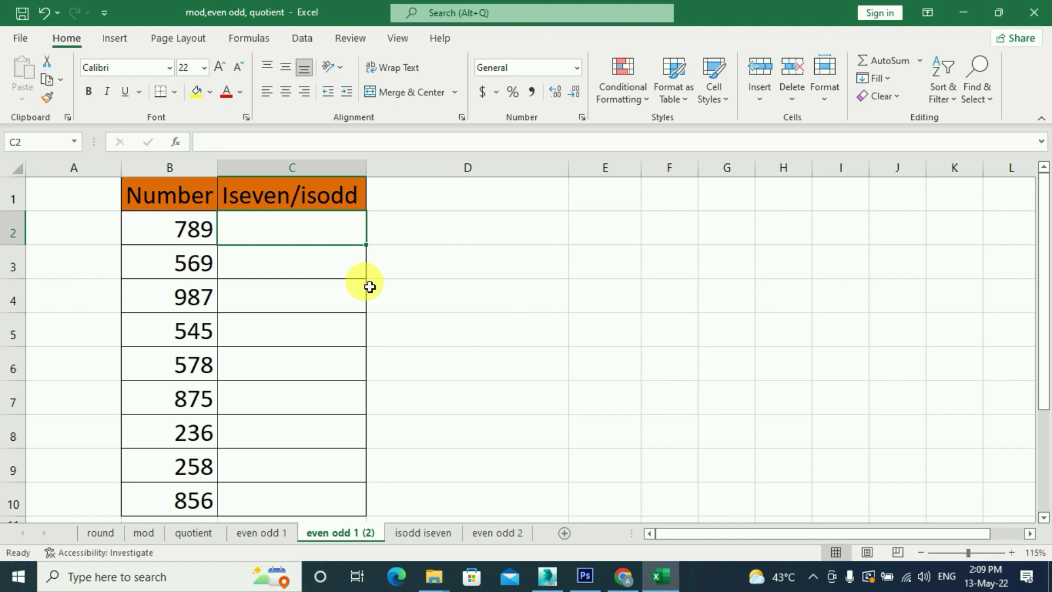
{"action": "left_click", "coordinate": [183, 230]}
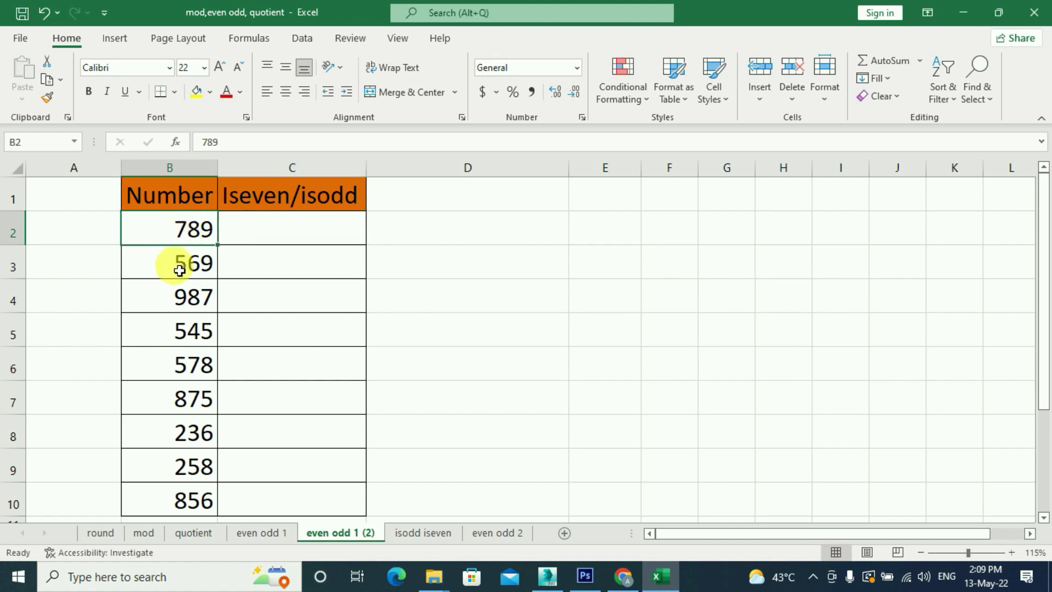
{"action": "left_click", "coordinate": [176, 265]}
{"action": "left_click", "coordinate": [175, 296]}
{"action": "left_click", "coordinate": [196, 332]}
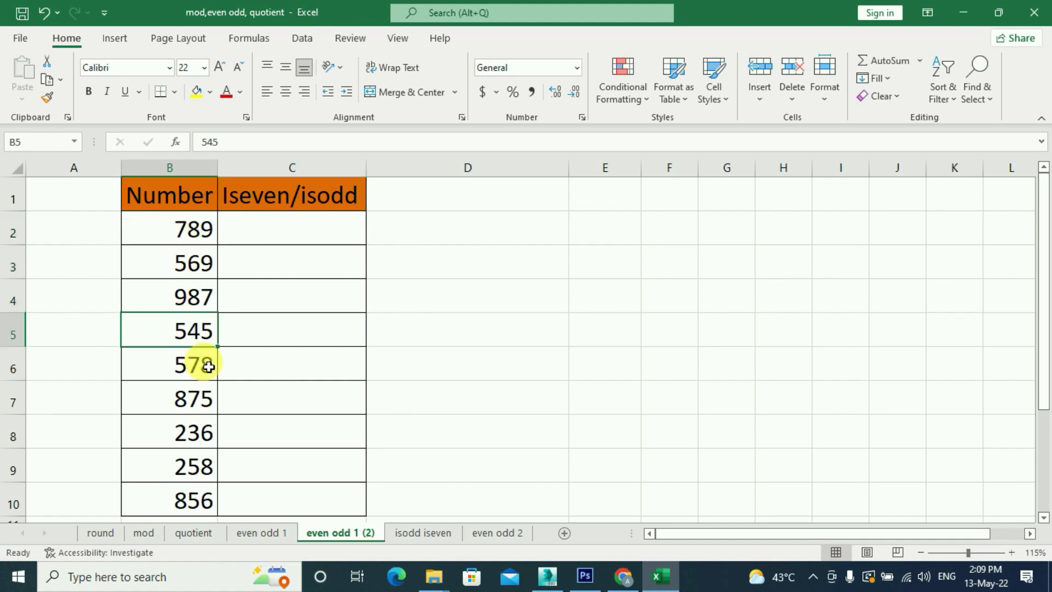
{"action": "left_click", "coordinate": [201, 374]}
{"action": "left_click", "coordinate": [200, 397]}
{"action": "left_click", "coordinate": [199, 364]}
{"action": "left_click", "coordinate": [206, 331]}
{"action": "key", "text": "Up"}
{"action": "key", "text": "Up"}
{"action": "key", "text": "Up"}
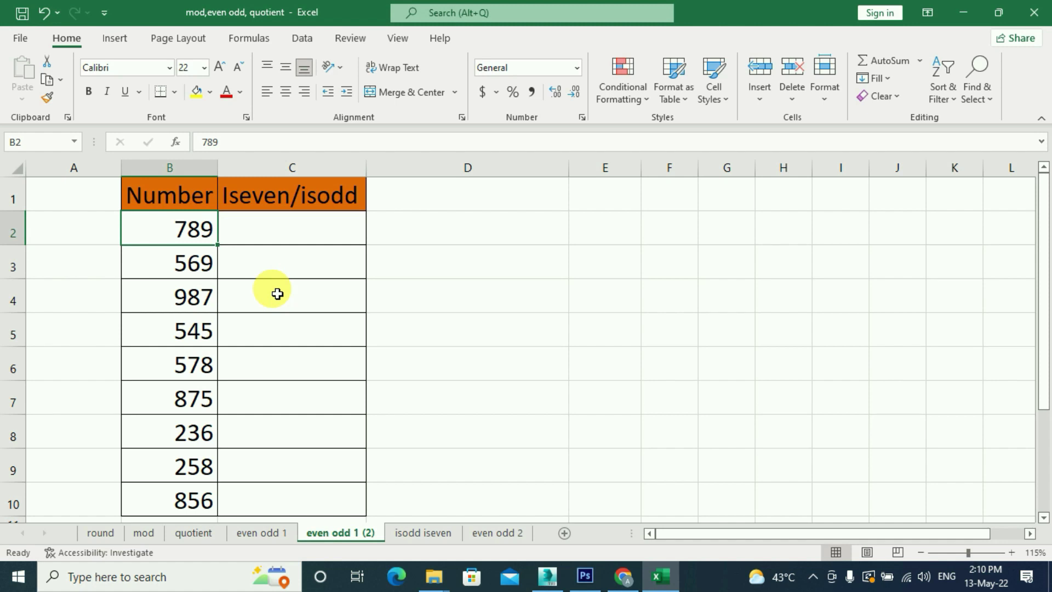
Enter the test formula =MOD(45,2) in E2, returning remainder 1.
{"action": "left_click", "coordinate": [626, 244]}
{"action": "type", "text": "=mod("}
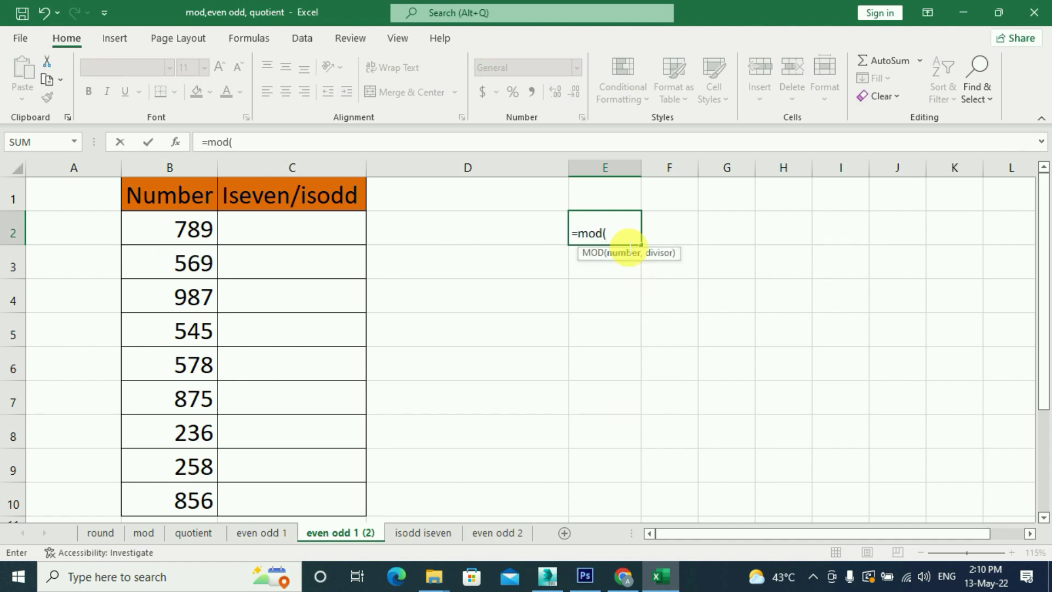
{"action": "type", "text": "45/,2"}
{"action": "type", "text": ")"}
{"action": "key", "text": "Return"}
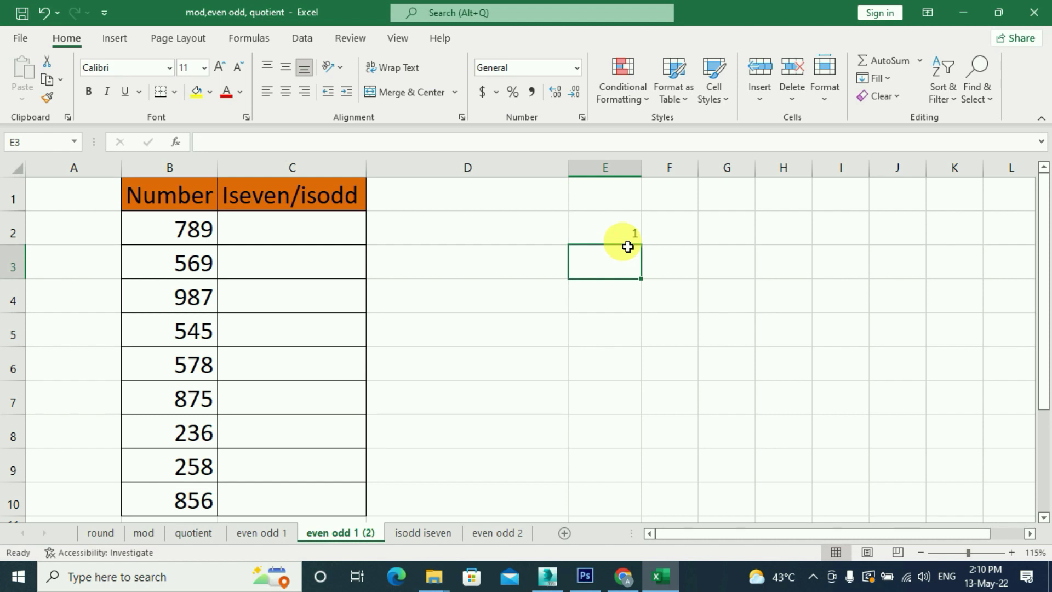
{"action": "key", "text": "Up"}
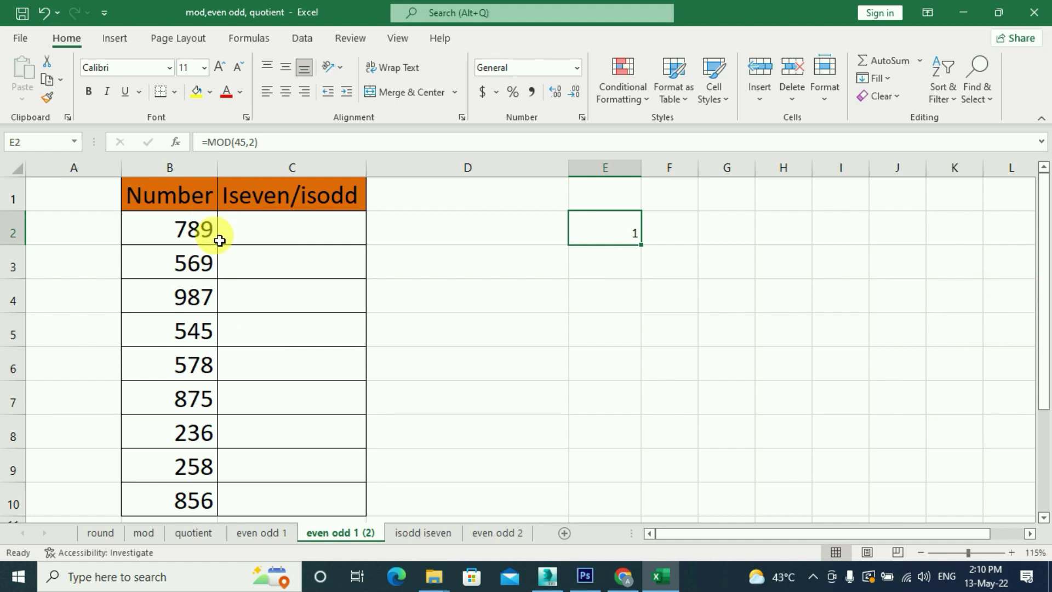
Point out 789 and 569 in column B and select C2 for the results.
{"action": "left_click", "coordinate": [182, 229]}
{"action": "left_click", "coordinate": [188, 263]}
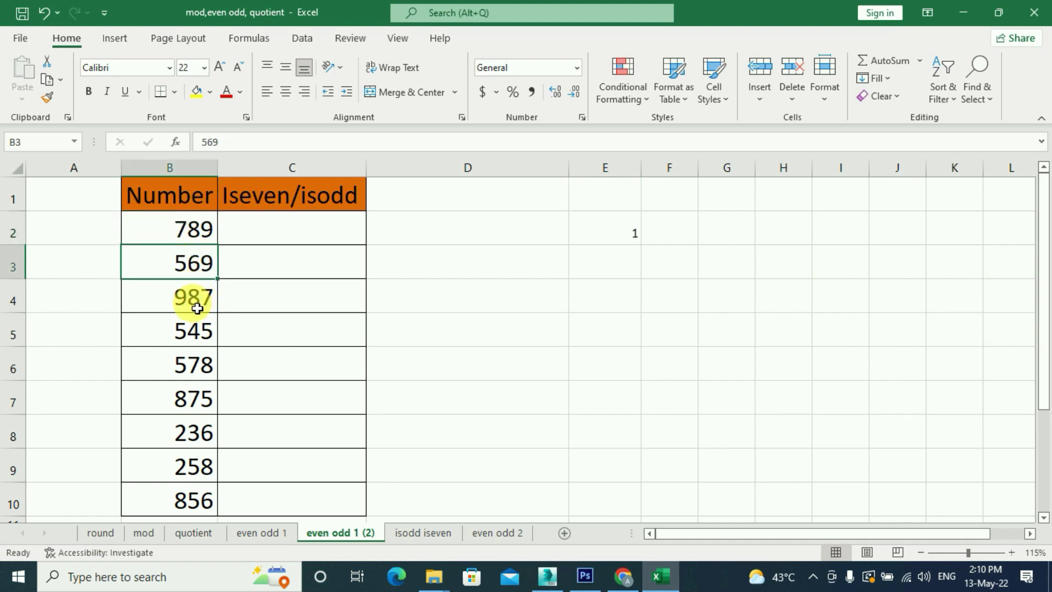
{"action": "left_click", "coordinate": [197, 239]}
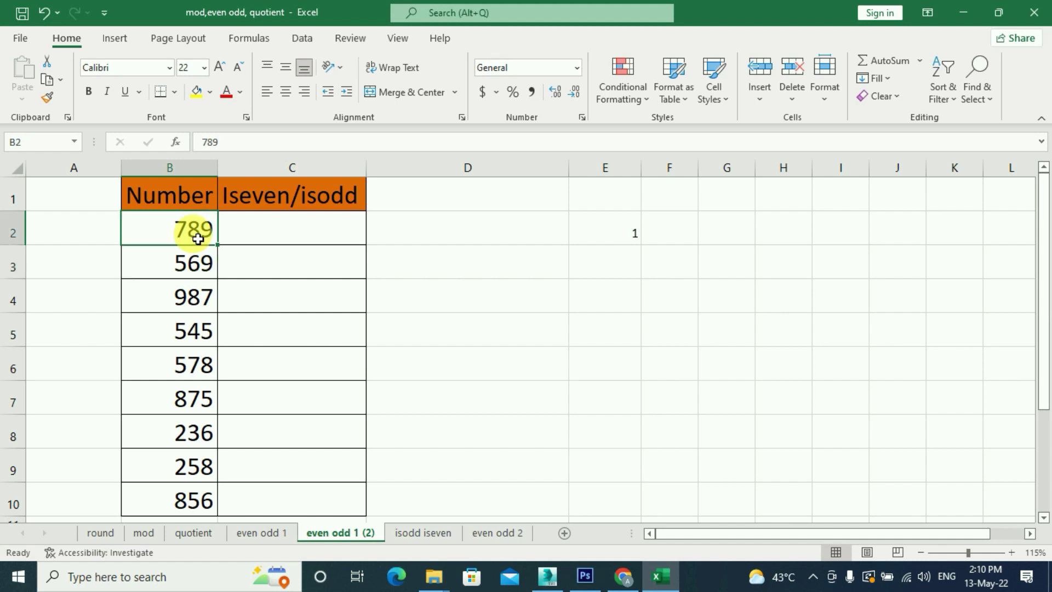
{"action": "left_click", "coordinate": [282, 231]}
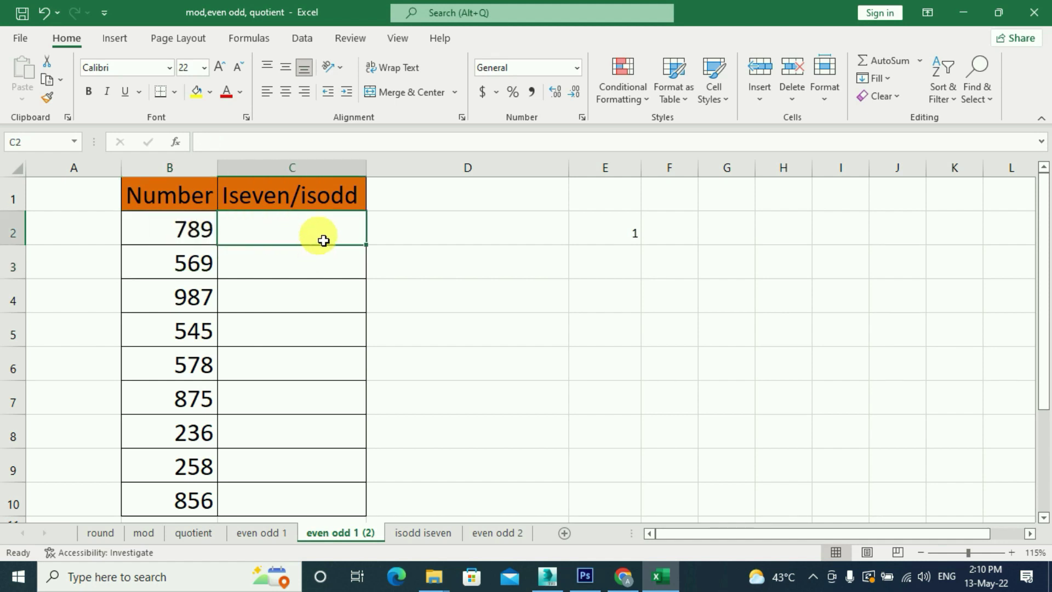
Enter =ISEVEN(B2) in C2 and copy it down to row 10.
{"action": "type", "text": "="}
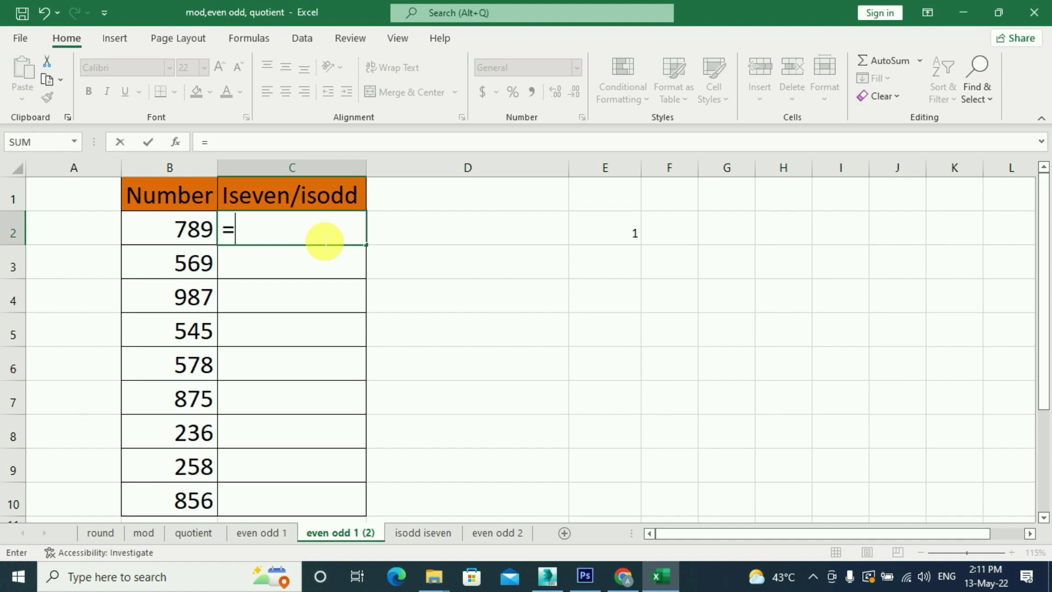
{"action": "type", "text": "iseve"}
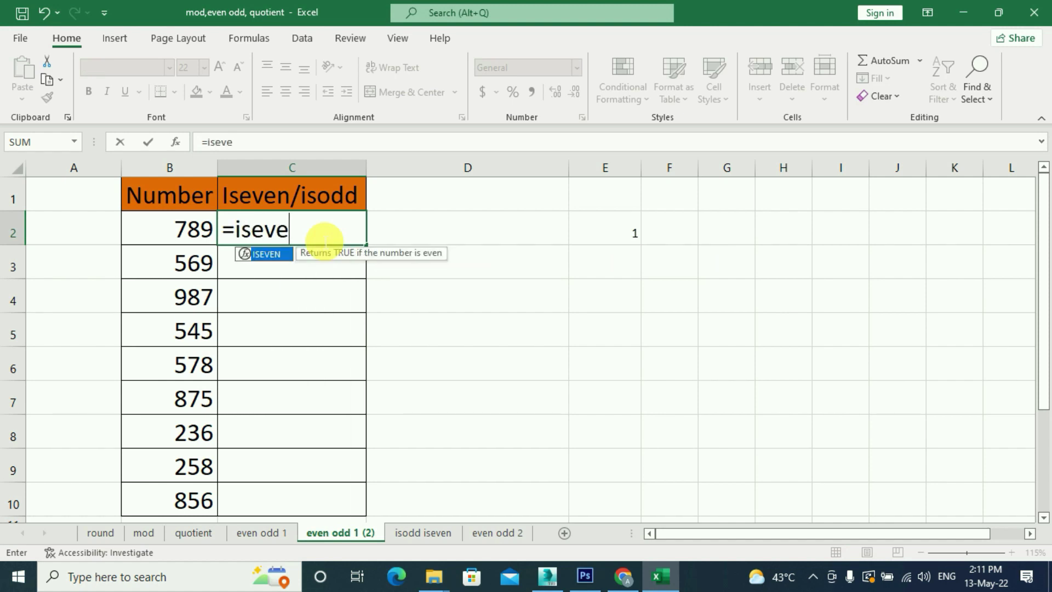
{"action": "type", "text": "n"}
{"action": "type", "text": "("}
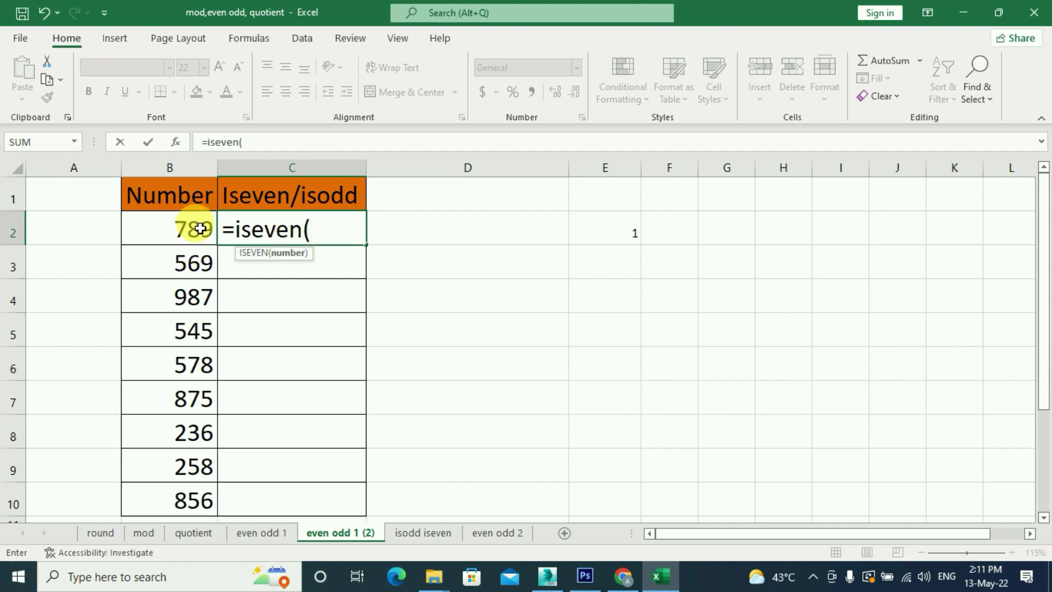
{"action": "left_click", "coordinate": [201, 229]}
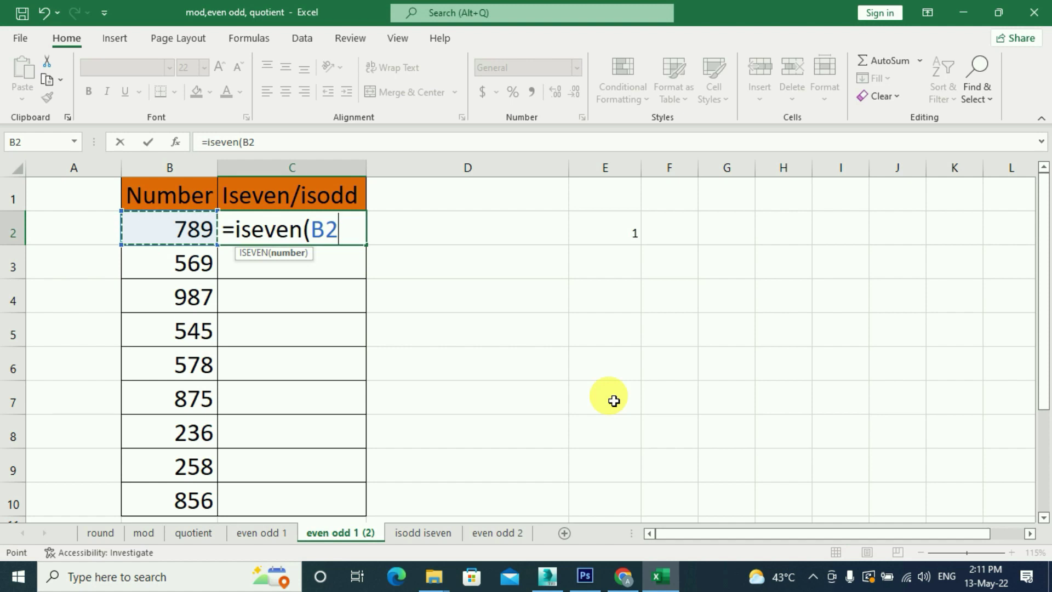
{"action": "type", "text": ")"}
{"action": "key", "text": "Return"}
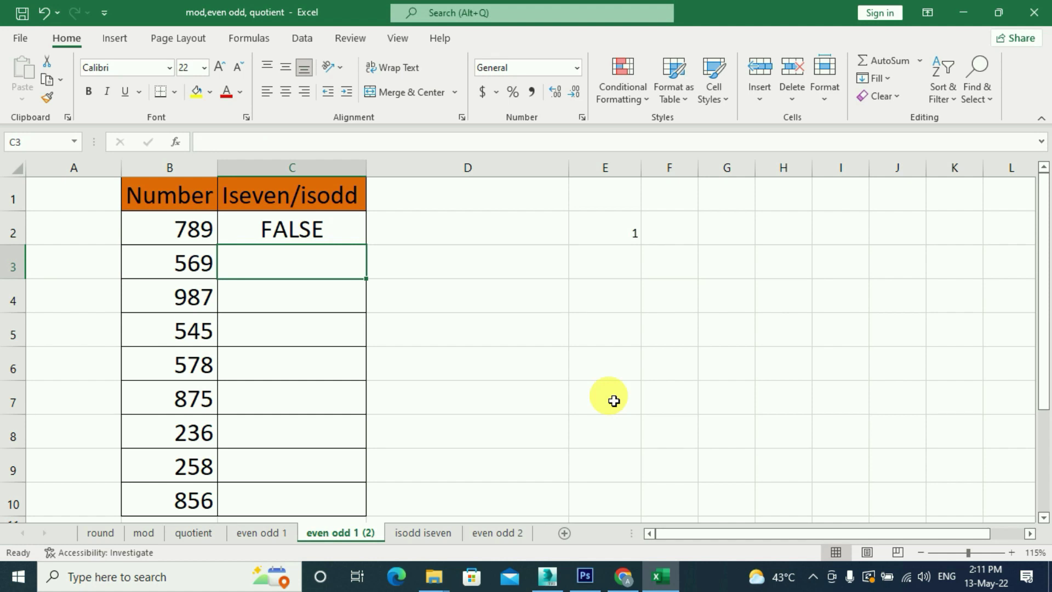
{"action": "left_click", "coordinate": [277, 230]}
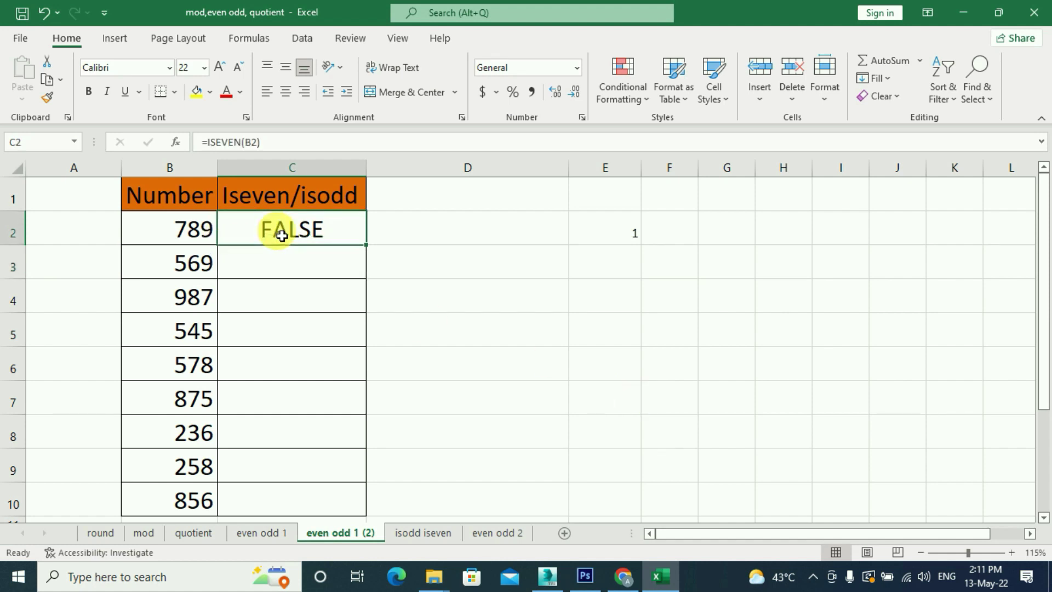
{"action": "double_click", "coordinate": [366, 245]}
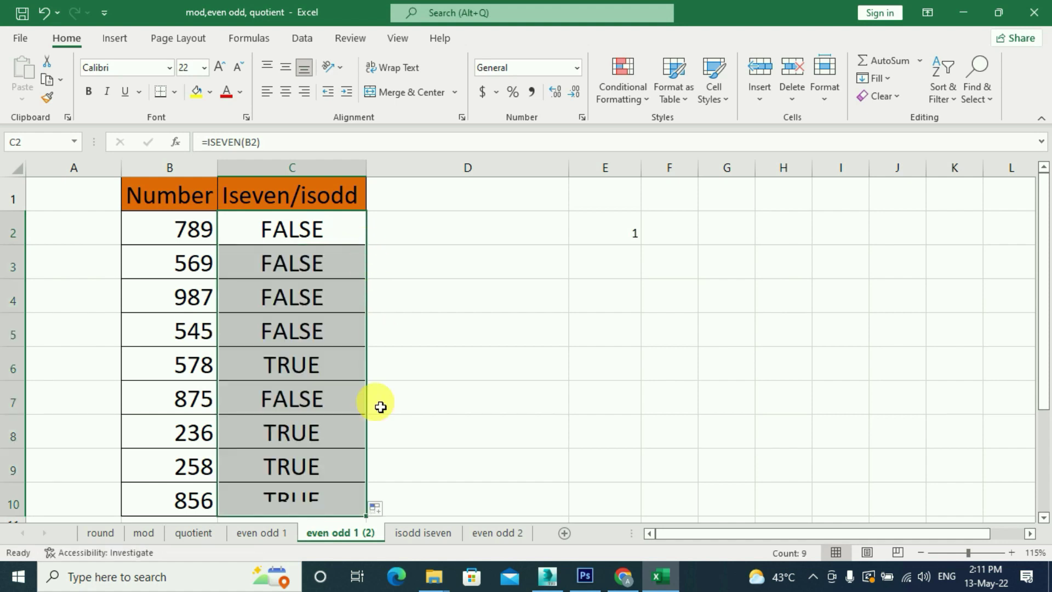
Check the copied ISEVEN results, such as TRUE for 578, and narrow column D.
{"action": "left_click", "coordinate": [312, 232]}
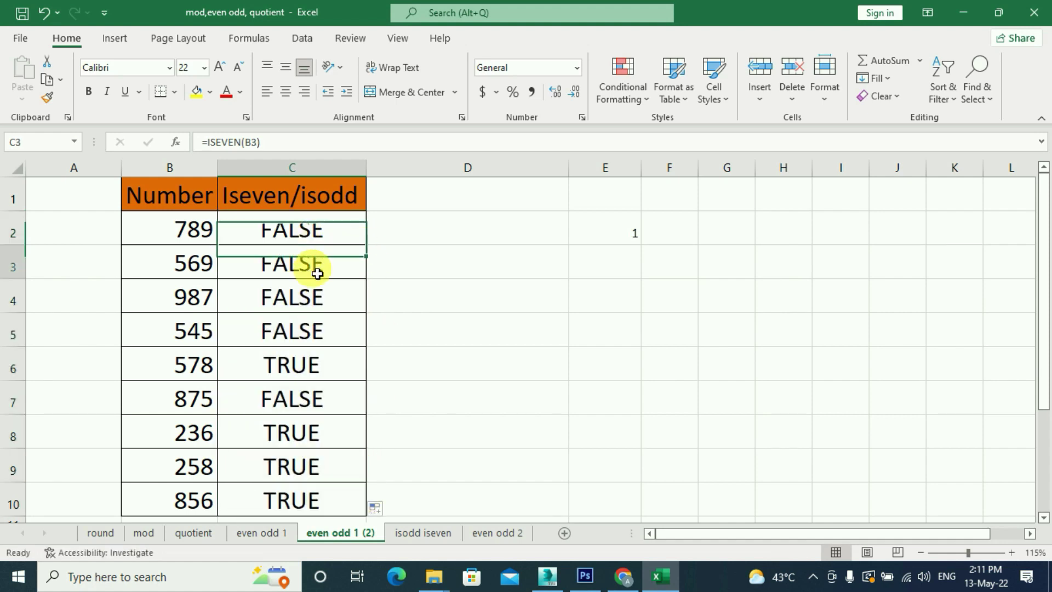
{"action": "left_click", "coordinate": [322, 272]}
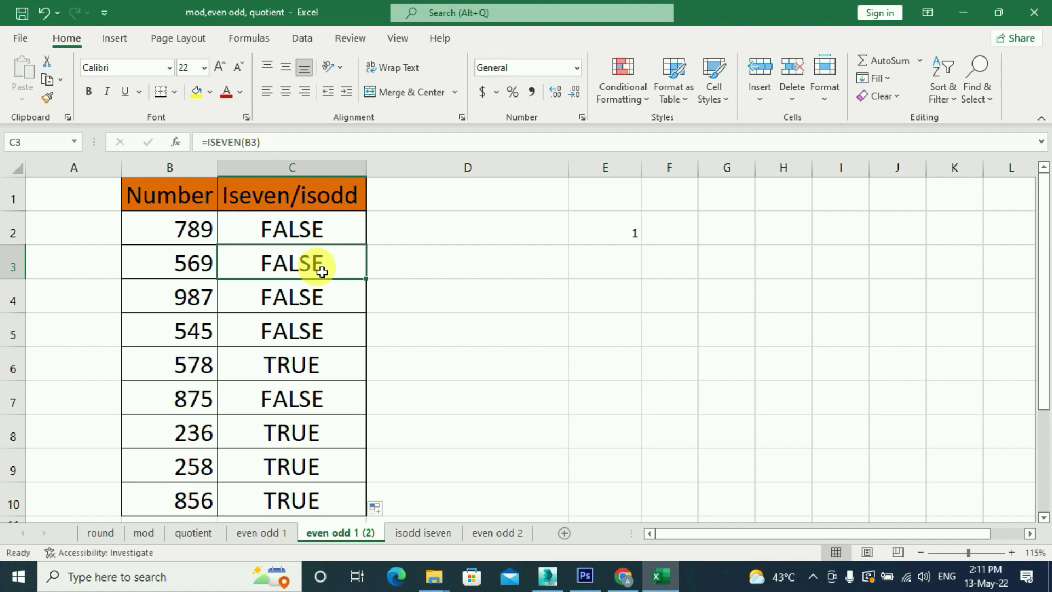
{"action": "left_click", "coordinate": [304, 229]}
{"action": "left_click", "coordinate": [284, 365]}
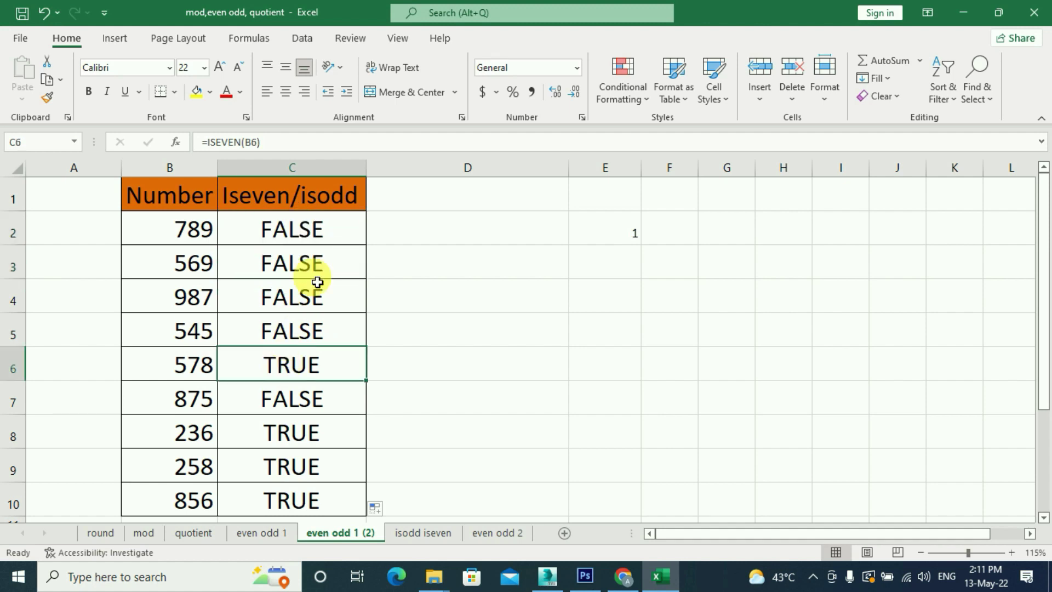
{"action": "left_click", "coordinate": [321, 239]}
{"action": "left_click", "coordinate": [156, 233]}
{"action": "left_click", "coordinate": [315, 229]}
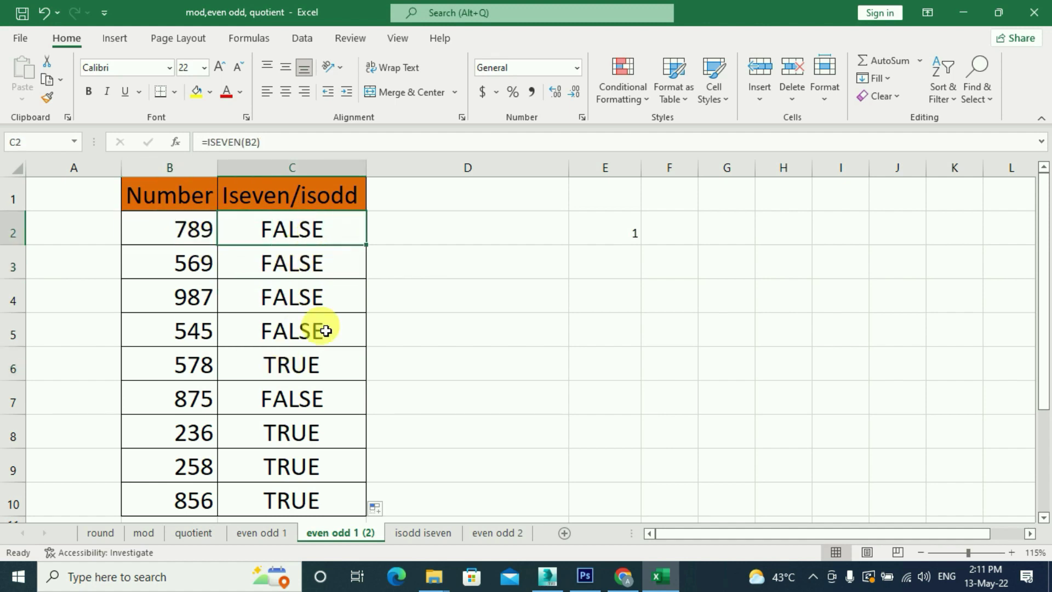
{"action": "left_click_drag", "start_coordinate": [569, 167], "coordinate": [464, 167]}
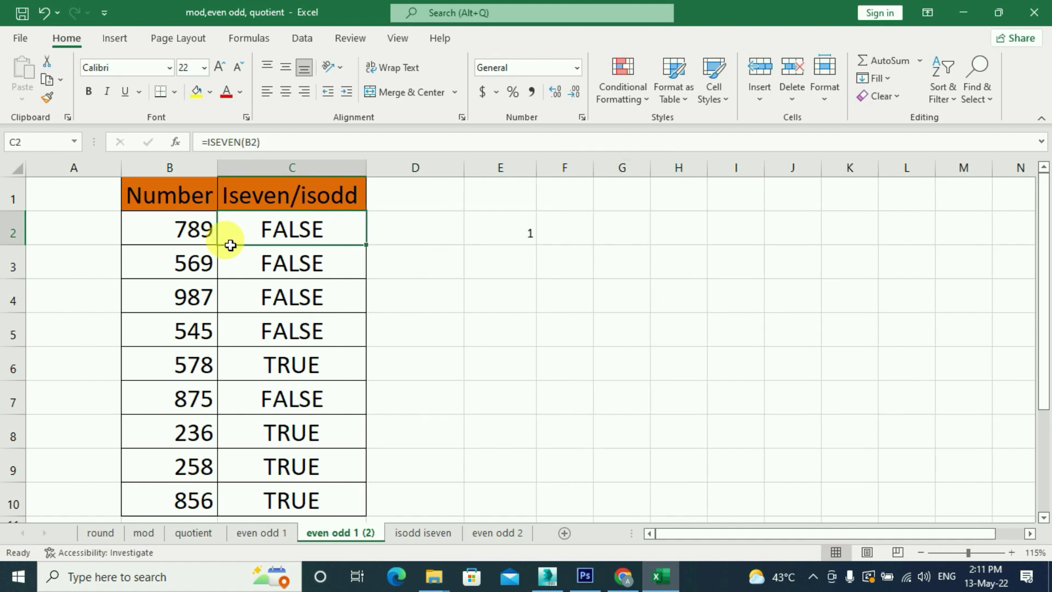
{"action": "left_click", "coordinate": [435, 199]}
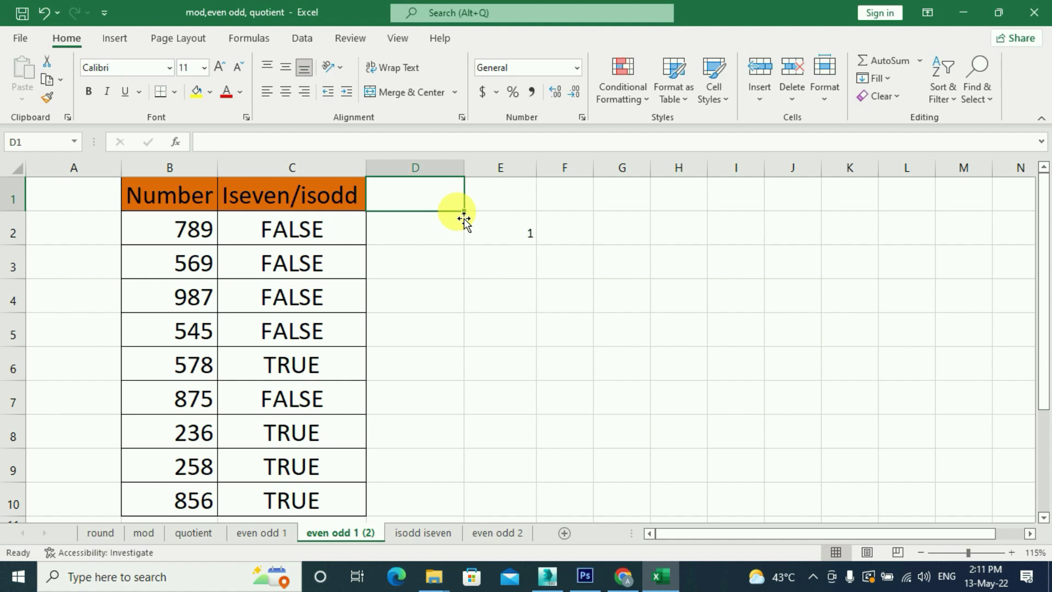
Add the heading MOD in D1 with C1's orange header formatting.
{"action": "type", "text": "MOp"}
{"action": "key", "text": "BackSpace"}
{"action": "type", "text": "D"}
{"action": "left_click", "coordinate": [464, 219]}
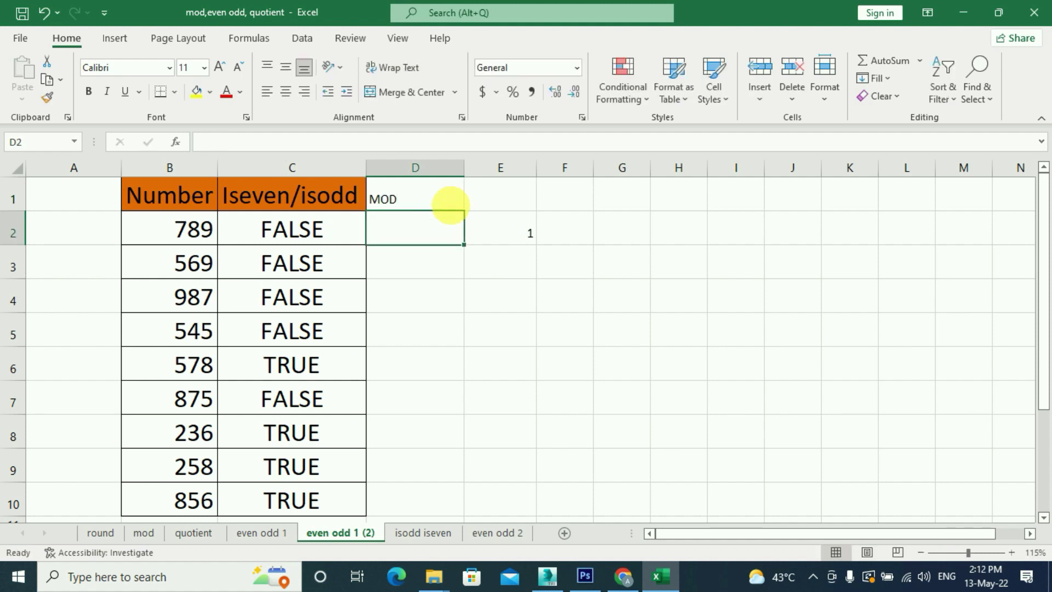
{"action": "left_click", "coordinate": [277, 195]}
{"action": "left_click", "coordinate": [47, 97]}
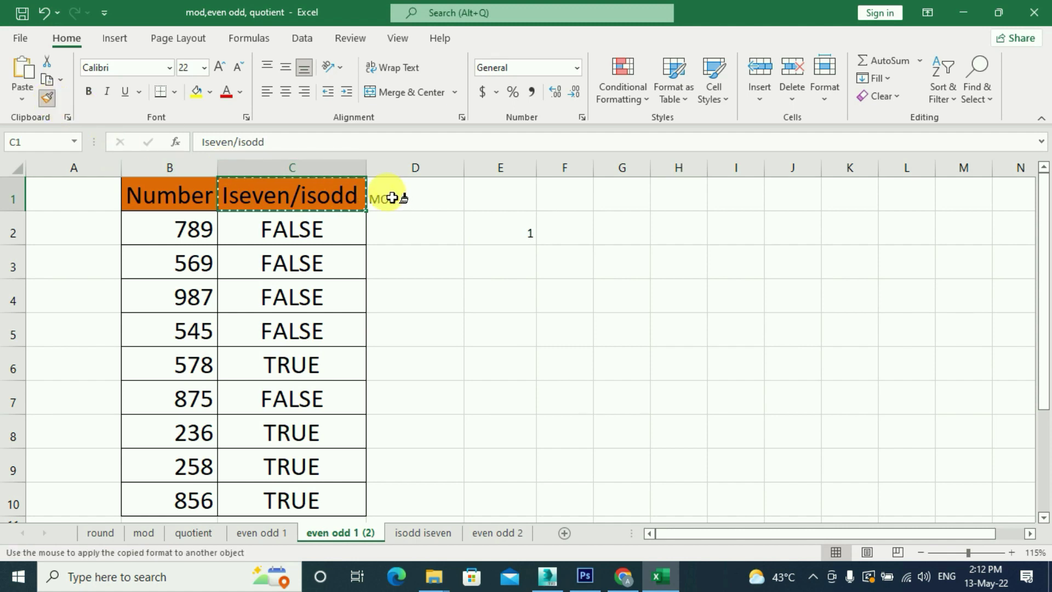
{"action": "left_click", "coordinate": [391, 196]}
Copy C2's borders and centring onto D2:D10.
{"action": "left_click", "coordinate": [425, 286]}
{"action": "left_click", "coordinate": [293, 237]}
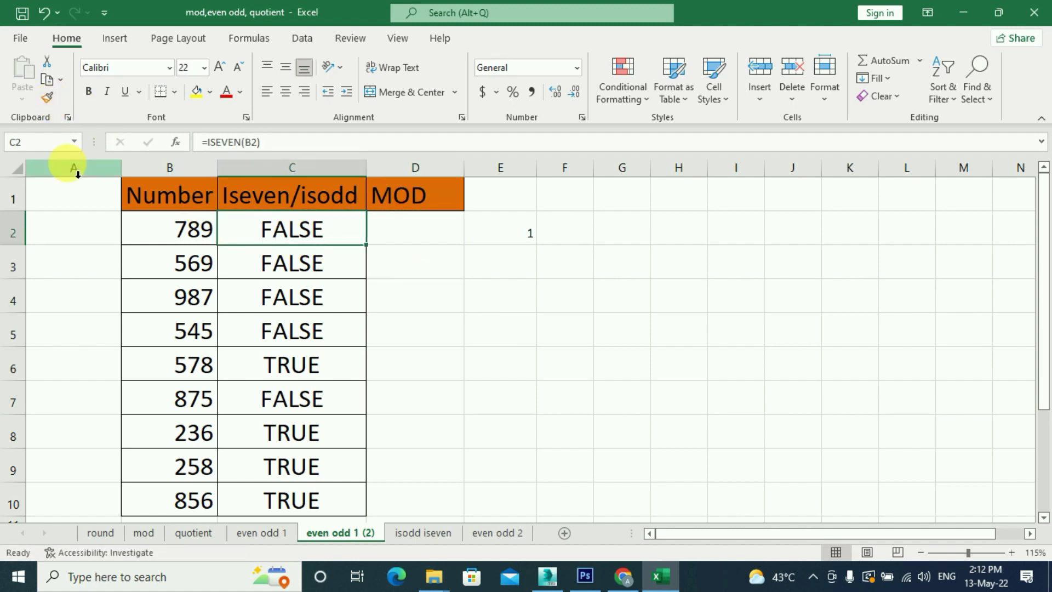
{"action": "left_click", "coordinate": [47, 97]}
{"action": "left_click_drag", "start_coordinate": [381, 237], "coordinate": [425, 501]}
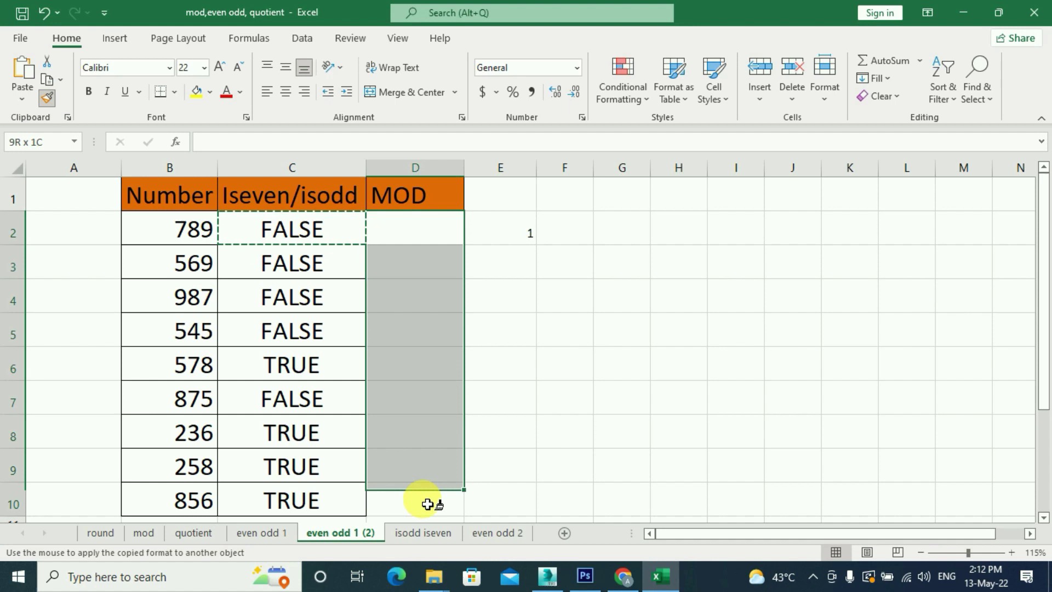
{"action": "left_click", "coordinate": [400, 229]}
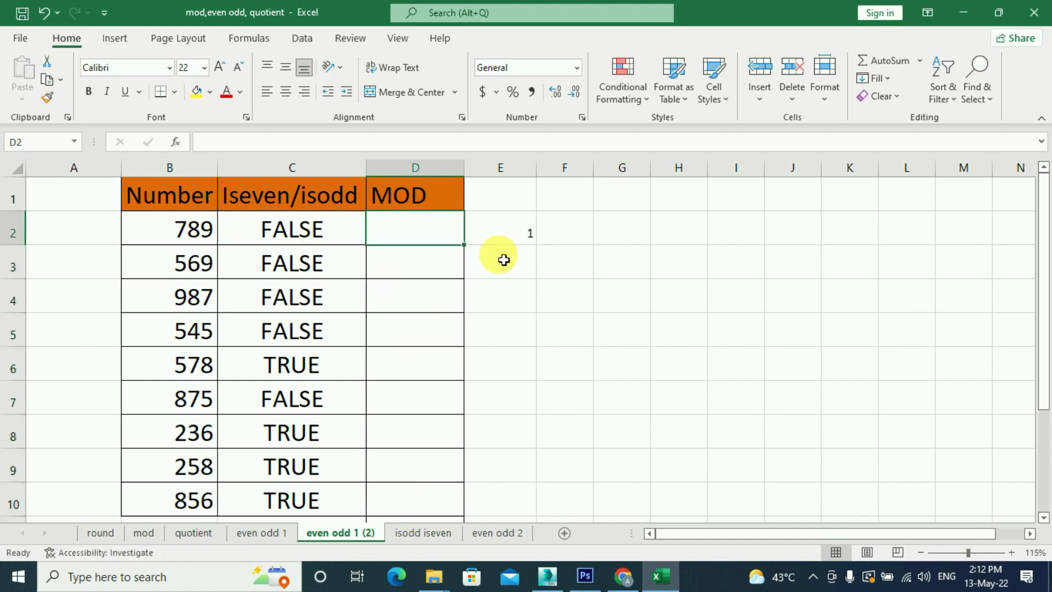
Enter =MOD(B2,2) in D2, giving 1 as the remainder of 789.
{"action": "type", "text": "="}
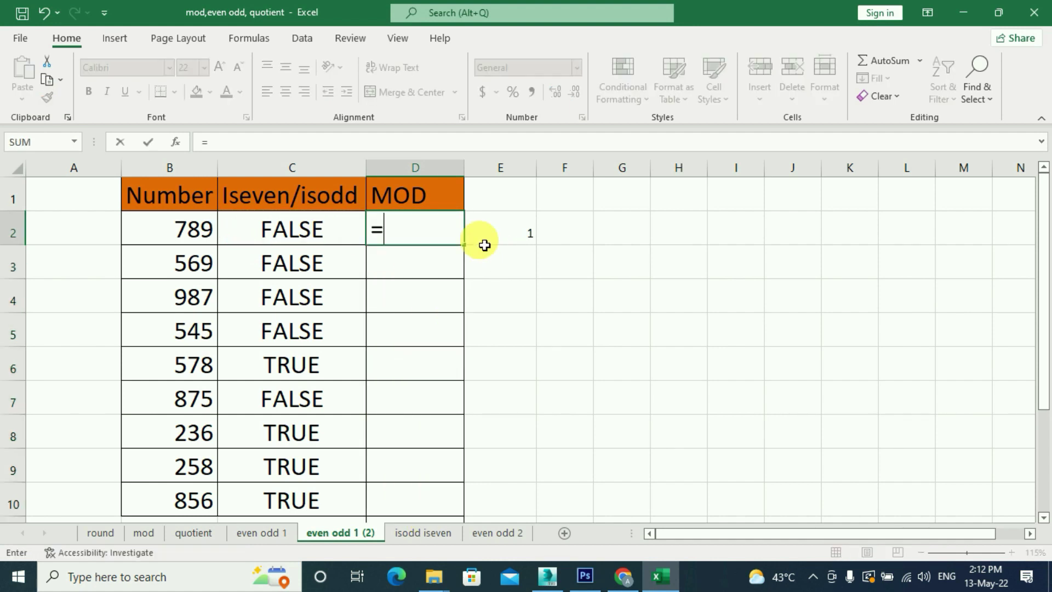
{"action": "type", "text": "mod"}
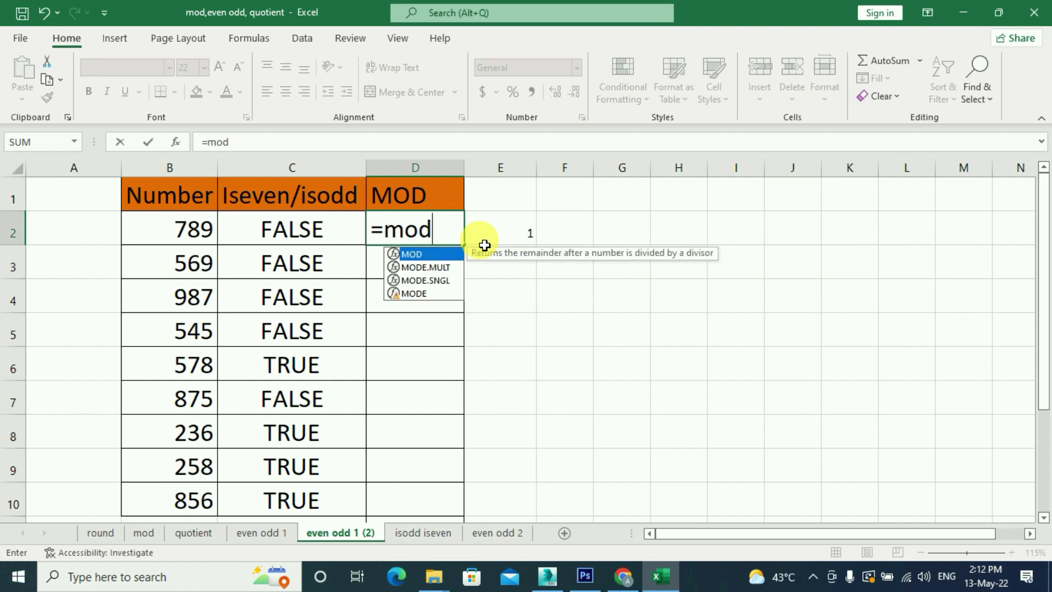
{"action": "type", "text": "("}
{"action": "left_click", "coordinate": [198, 243]}
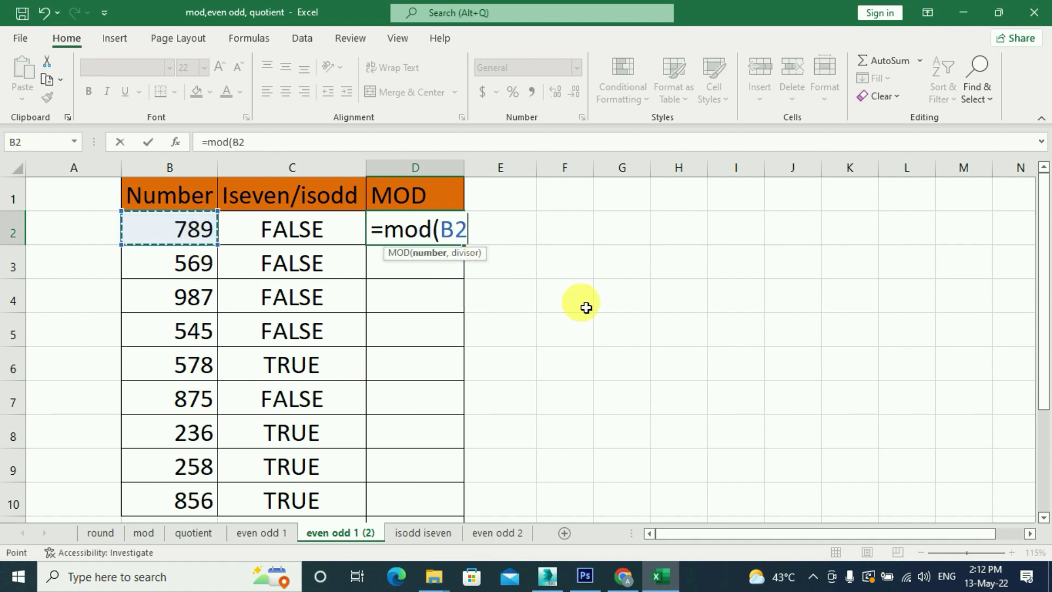
{"action": "type", "text": ",2"}
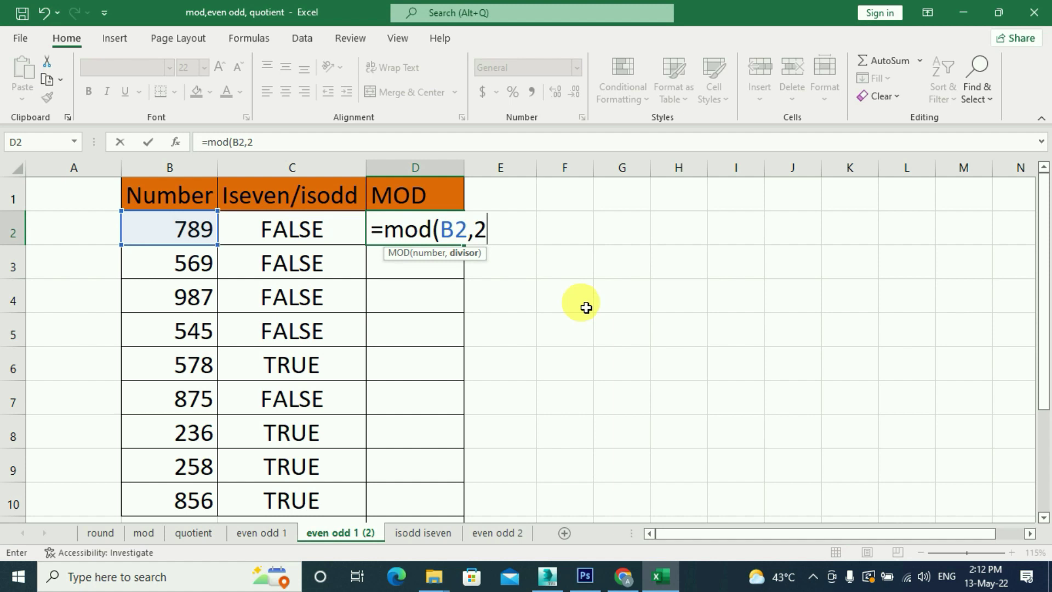
{"action": "type", "text": ")"}
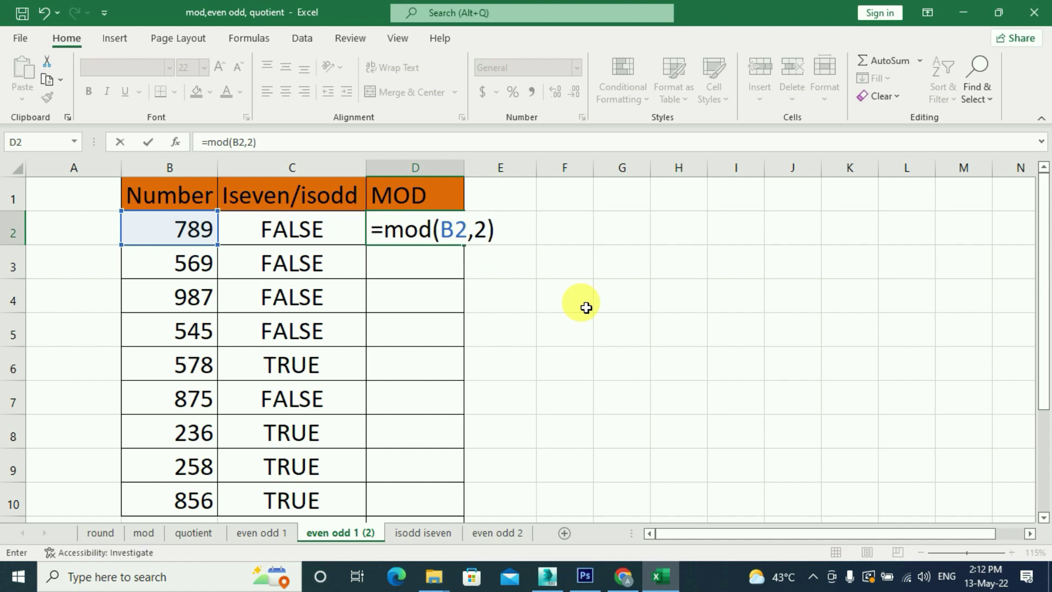
{"action": "key", "text": "Return"}
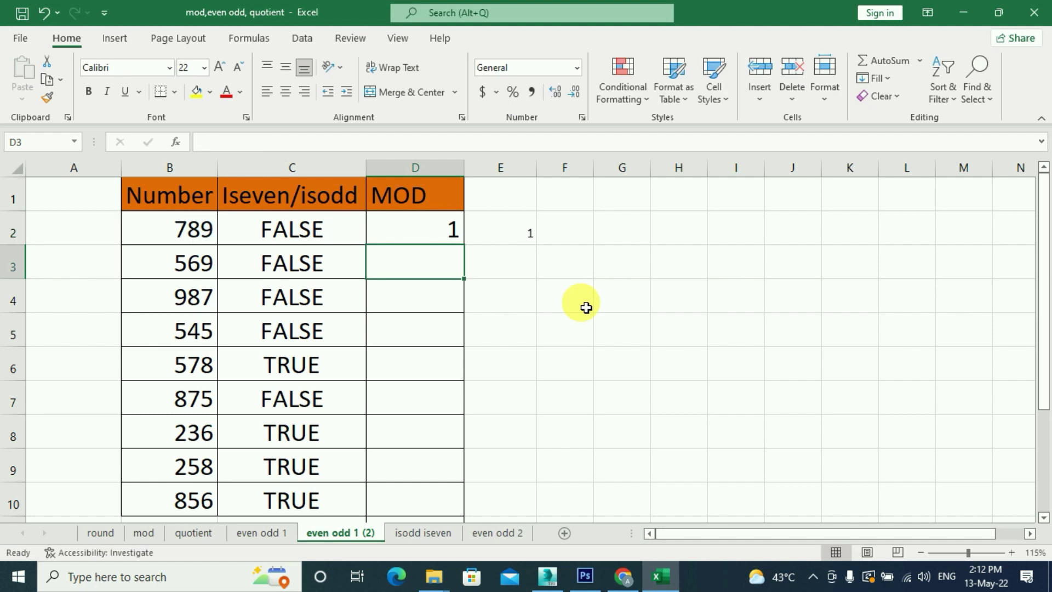
{"action": "left_click", "coordinate": [408, 232]}
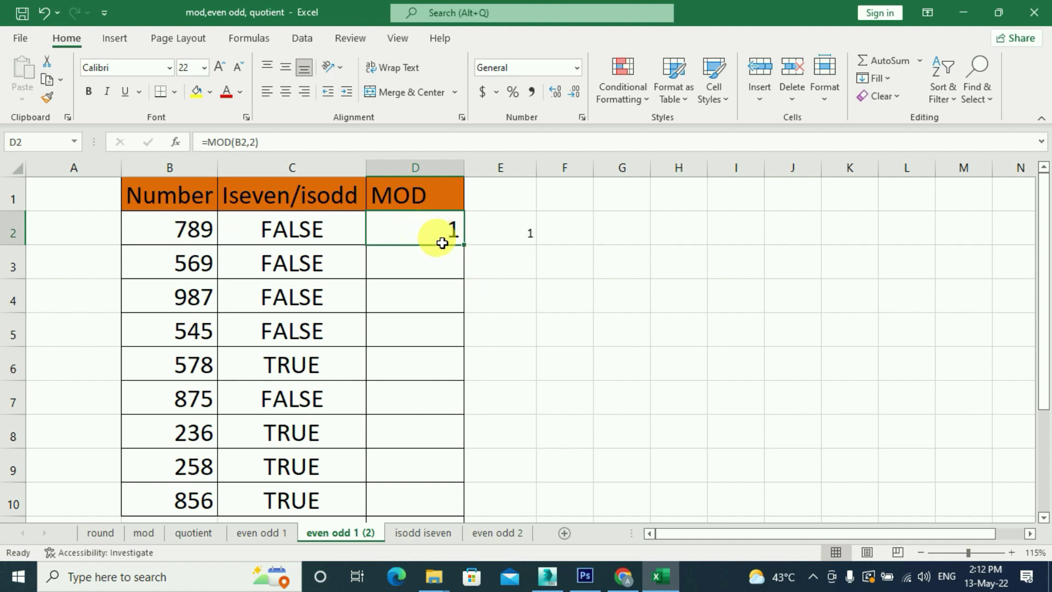
{"action": "left_click", "coordinate": [175, 222]}
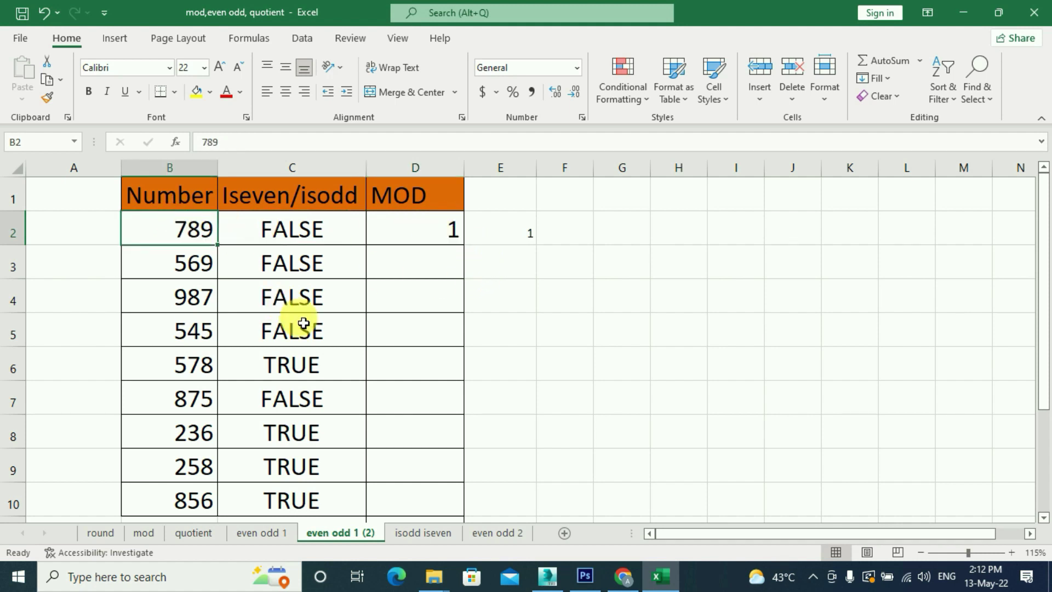
{"action": "left_click", "coordinate": [441, 246]}
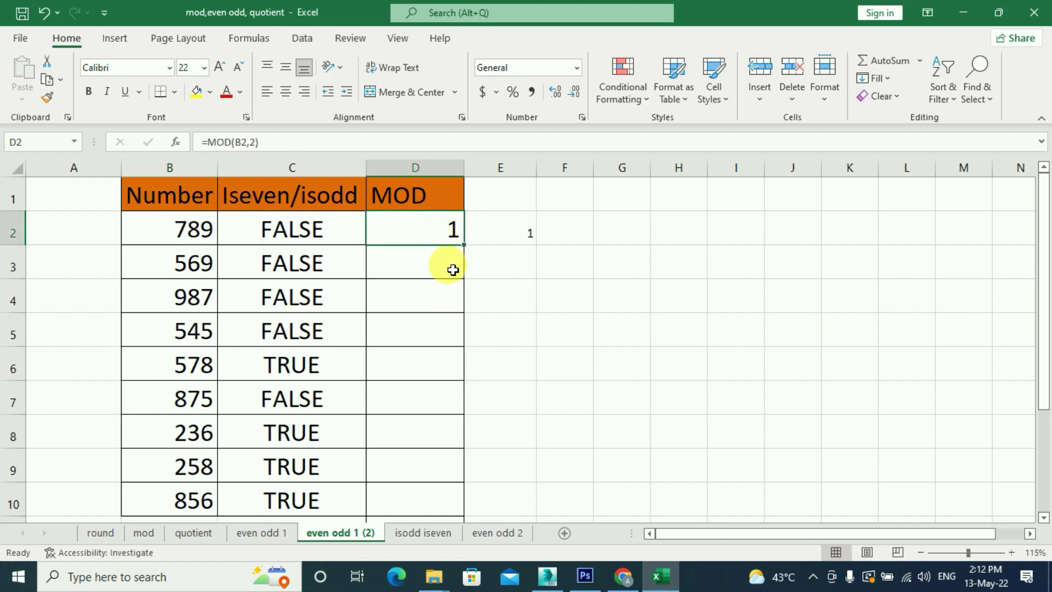
Copy the MOD formula down to D10 and compare the numbers with their ISEVEN results.
{"action": "left_click_drag", "start_coordinate": [467, 251], "coordinate": [442, 518]}
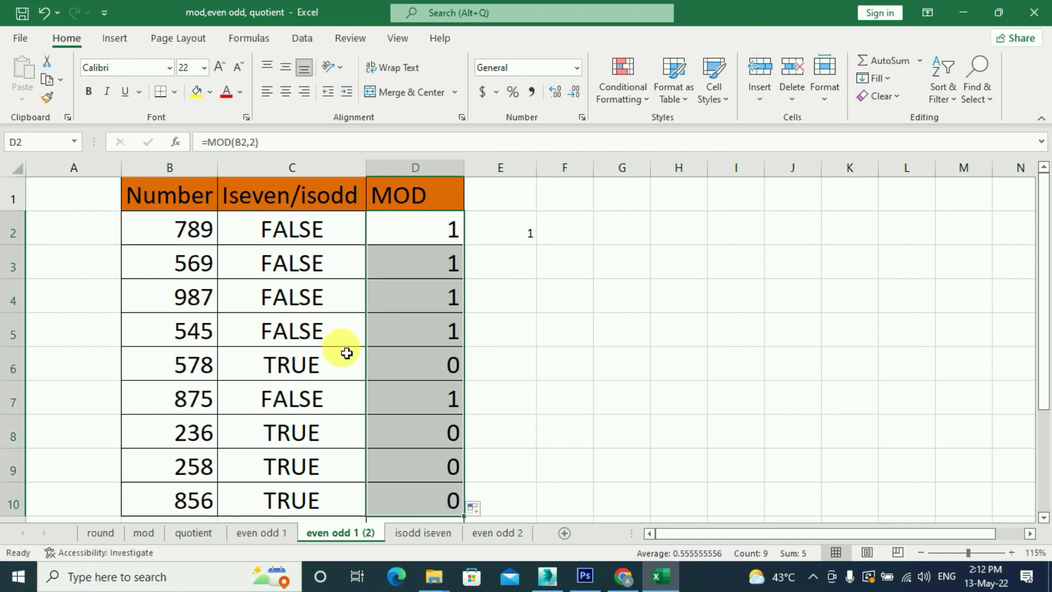
{"action": "left_click", "coordinate": [287, 377]}
{"action": "left_click", "coordinate": [302, 335]}
{"action": "left_click", "coordinate": [305, 300]}
{"action": "left_click", "coordinate": [315, 266]}
{"action": "left_click", "coordinate": [320, 233]}
{"action": "left_click", "coordinate": [198, 229]}
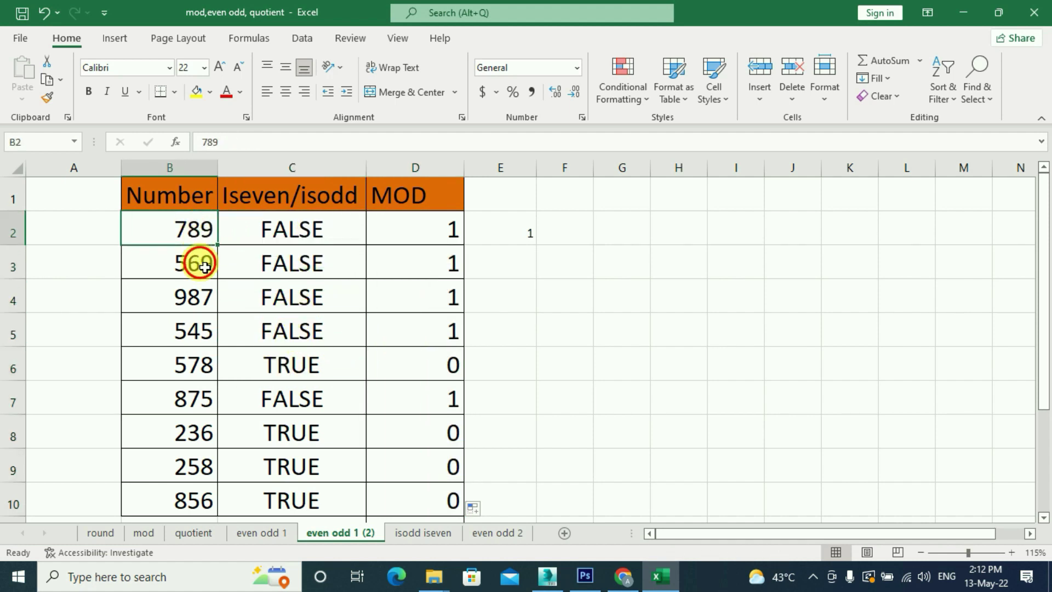
{"action": "left_click", "coordinate": [199, 262]}
{"action": "left_click", "coordinate": [201, 297]}
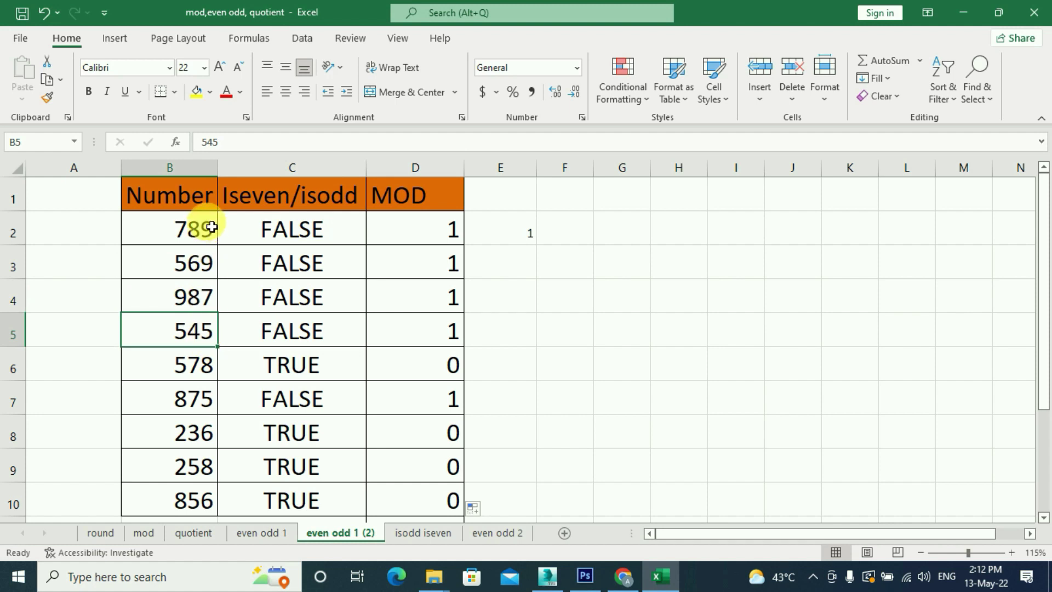
{"action": "left_click", "coordinate": [210, 229]}
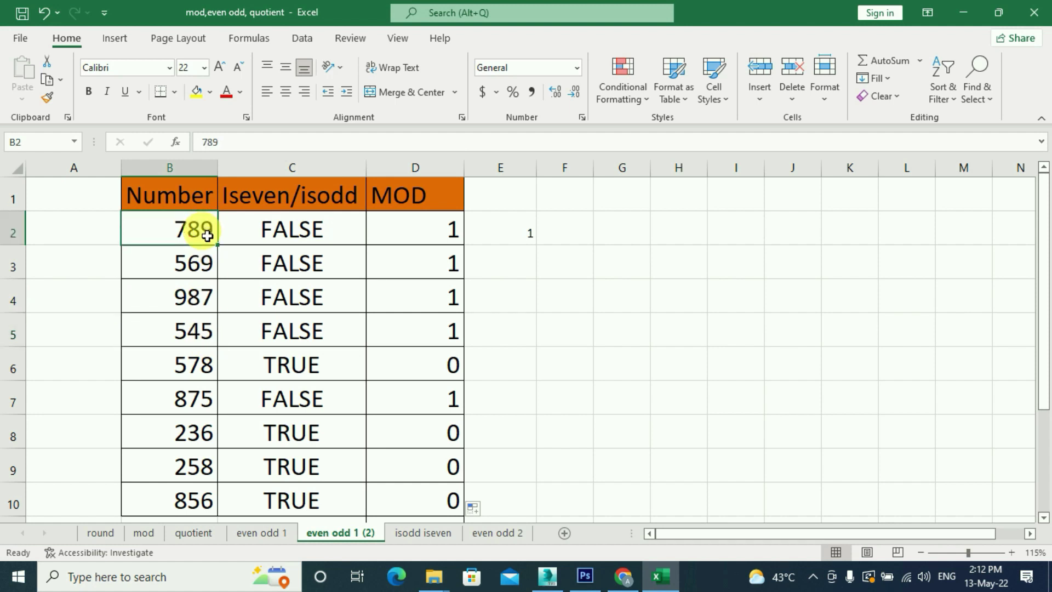
{"action": "left_click", "coordinate": [200, 340]}
{"action": "left_click", "coordinate": [283, 330]}
Compare the MOD results in column D, such as 1 for 987 and 0 for 578.
{"action": "left_click", "coordinate": [403, 337]}
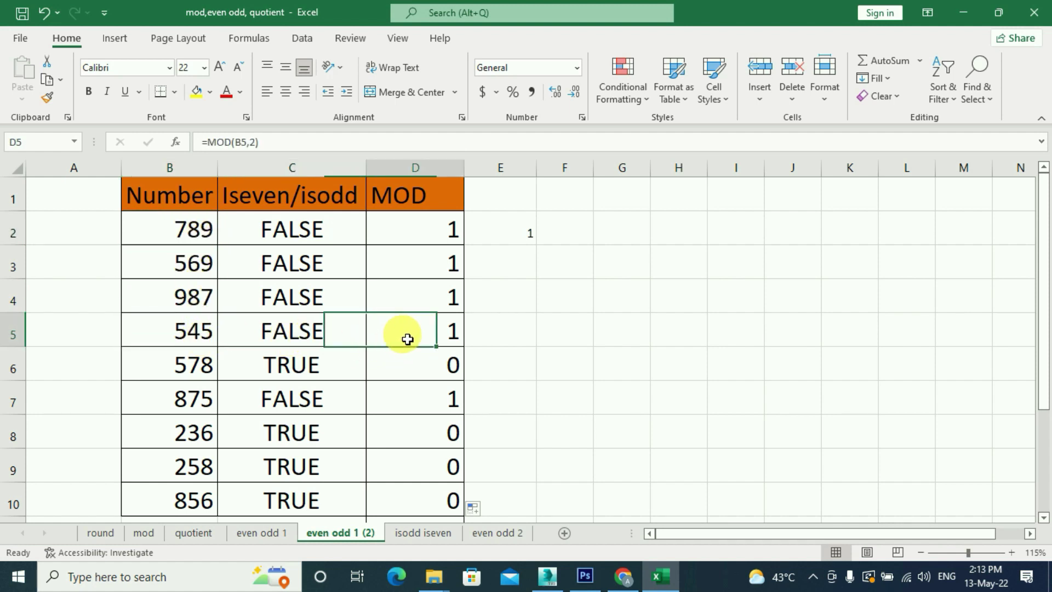
{"action": "left_click", "coordinate": [416, 294]}
{"action": "left_click", "coordinate": [425, 266]}
{"action": "left_click", "coordinate": [430, 236]}
{"action": "left_click", "coordinate": [433, 267]}
{"action": "left_click", "coordinate": [432, 296]}
{"action": "left_click", "coordinate": [427, 336]}
{"action": "left_click", "coordinate": [432, 298]}
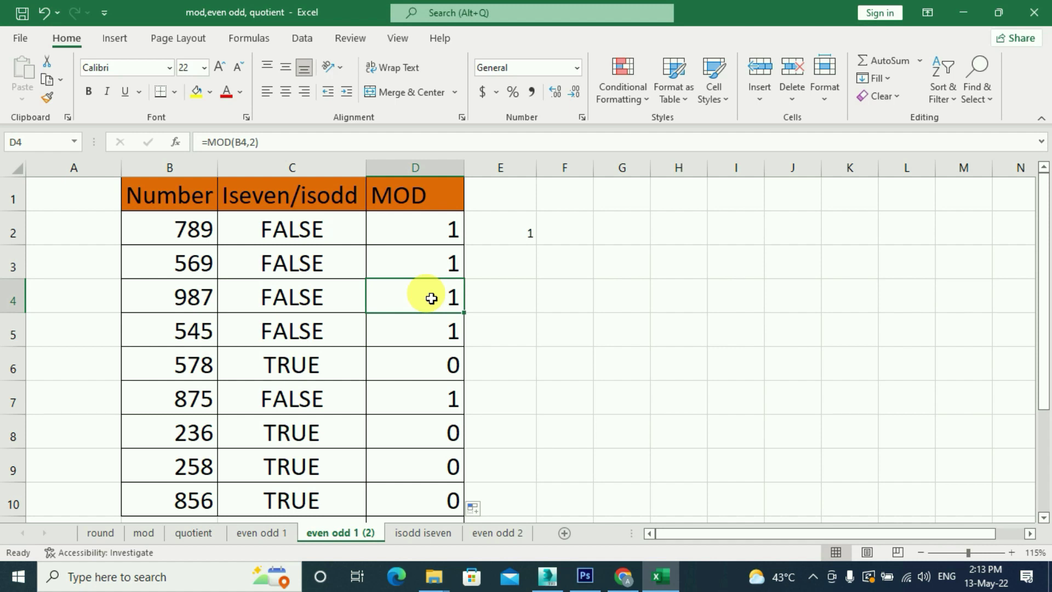
{"action": "left_click", "coordinate": [441, 370]}
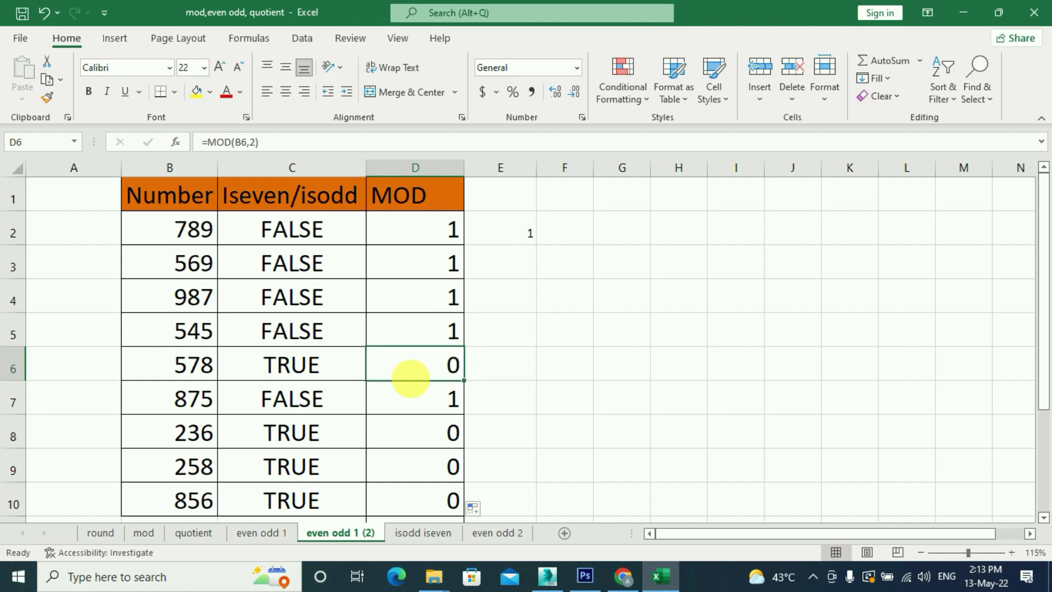
{"action": "left_click", "coordinate": [192, 376]}
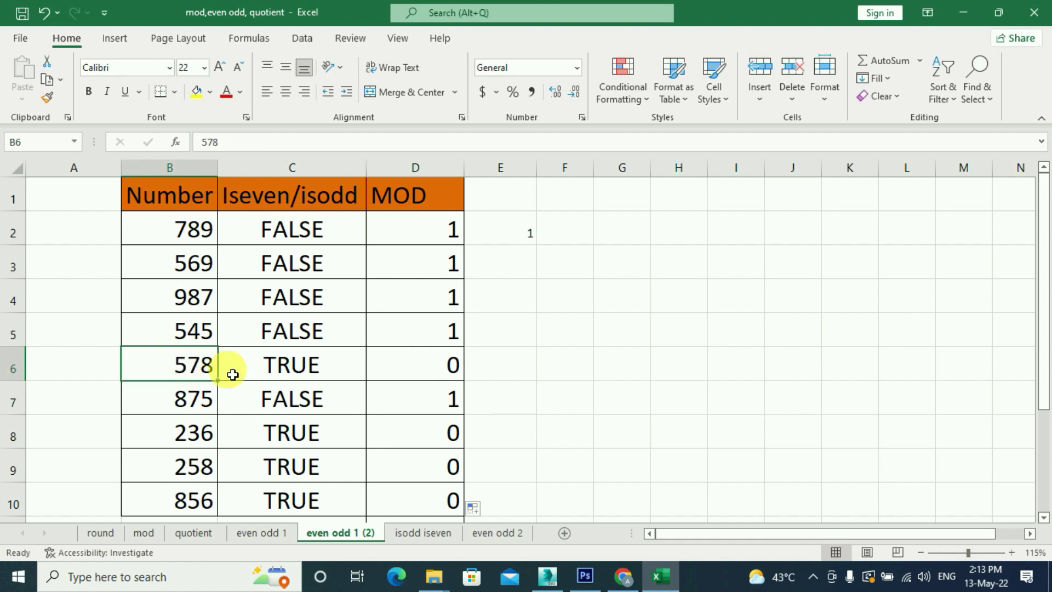
{"action": "left_click", "coordinate": [514, 374]}
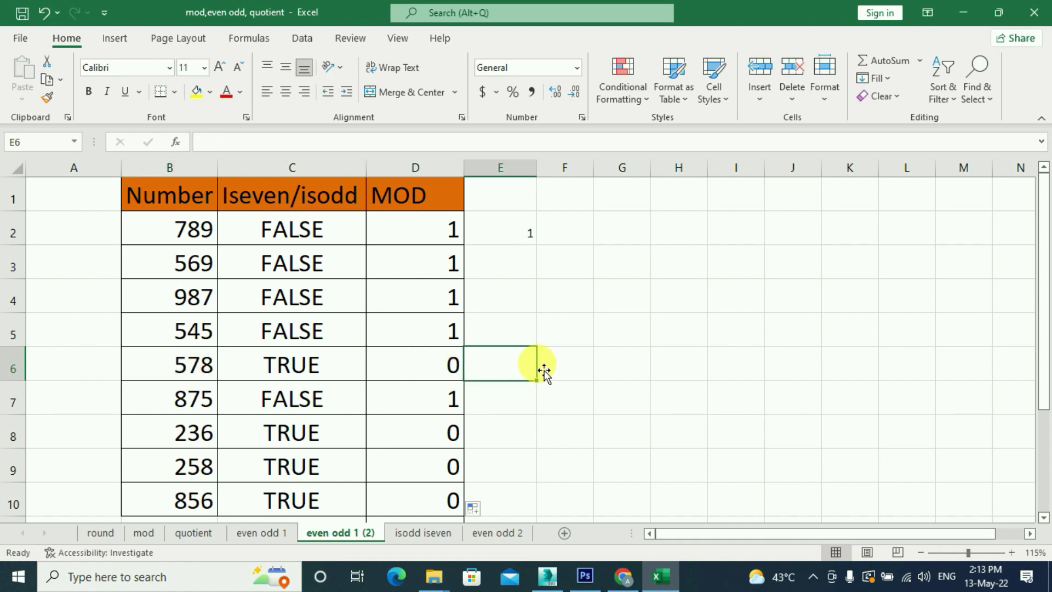
Enter =MOD(B6,2) in E6 to get 578's remainder of 0.
{"action": "type", "text": "=mod"}
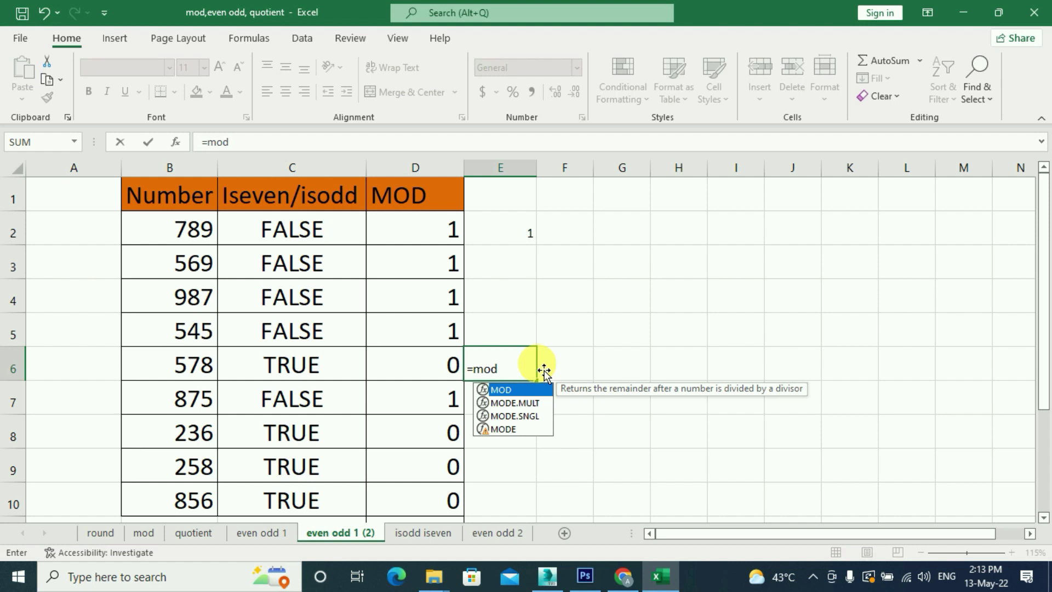
{"action": "type", "text": "("}
{"action": "left_click", "coordinate": [148, 363]}
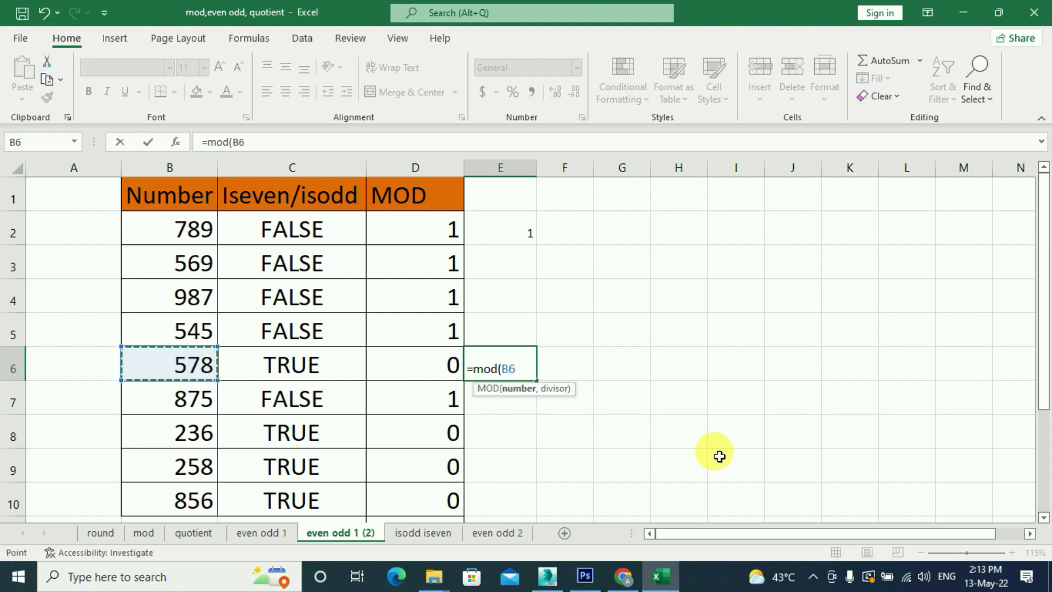
{"action": "type", "text": ",2)"}
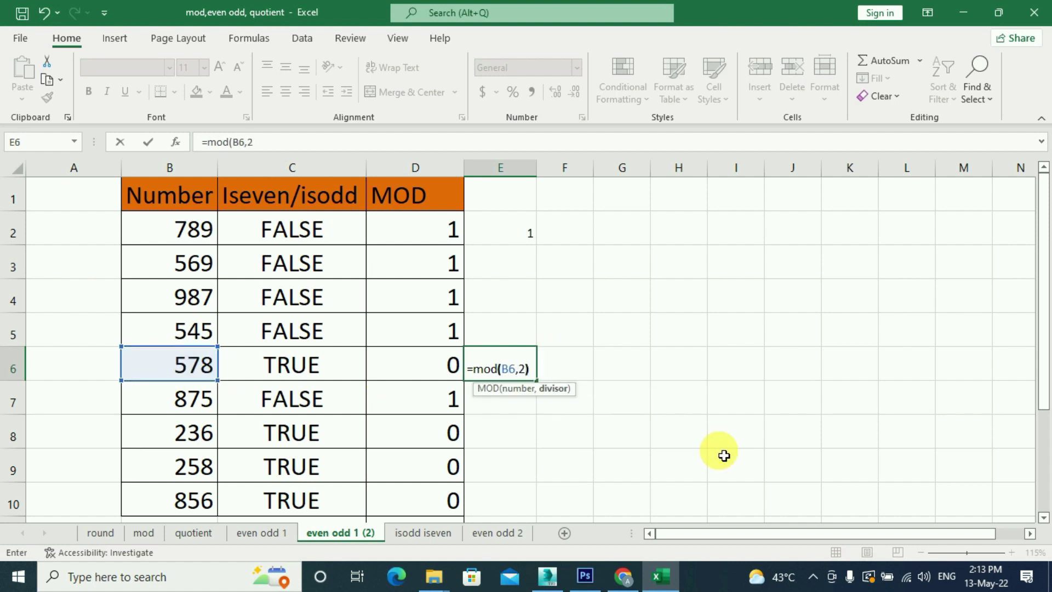
{"action": "key", "text": "Return"}
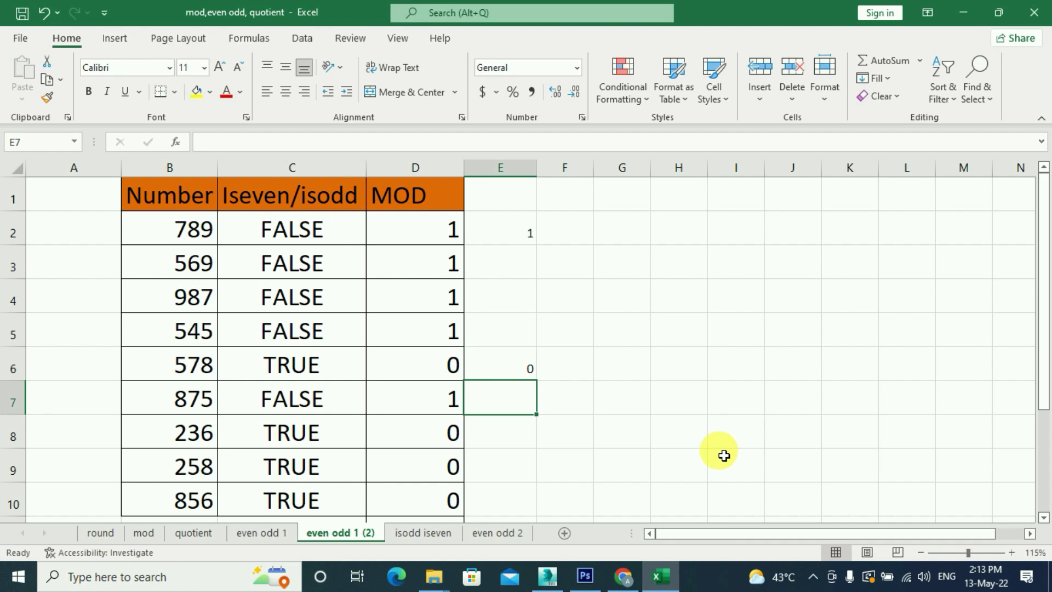
Review 578 and 875 with their ISEVEN results and the MOD values up column D.
{"action": "left_click", "coordinate": [188, 366]}
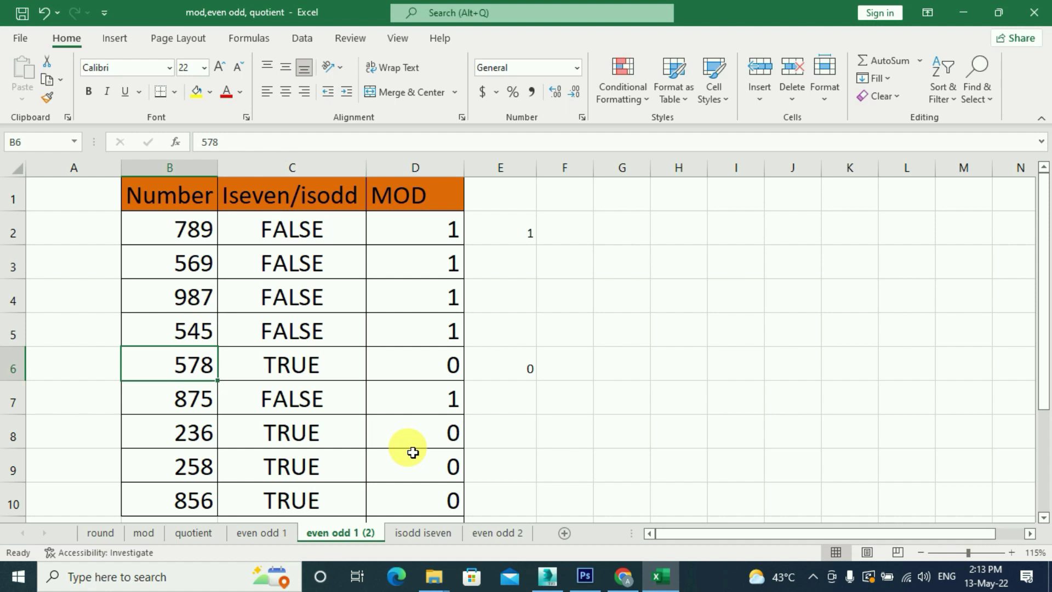
{"action": "left_click", "coordinate": [210, 411]}
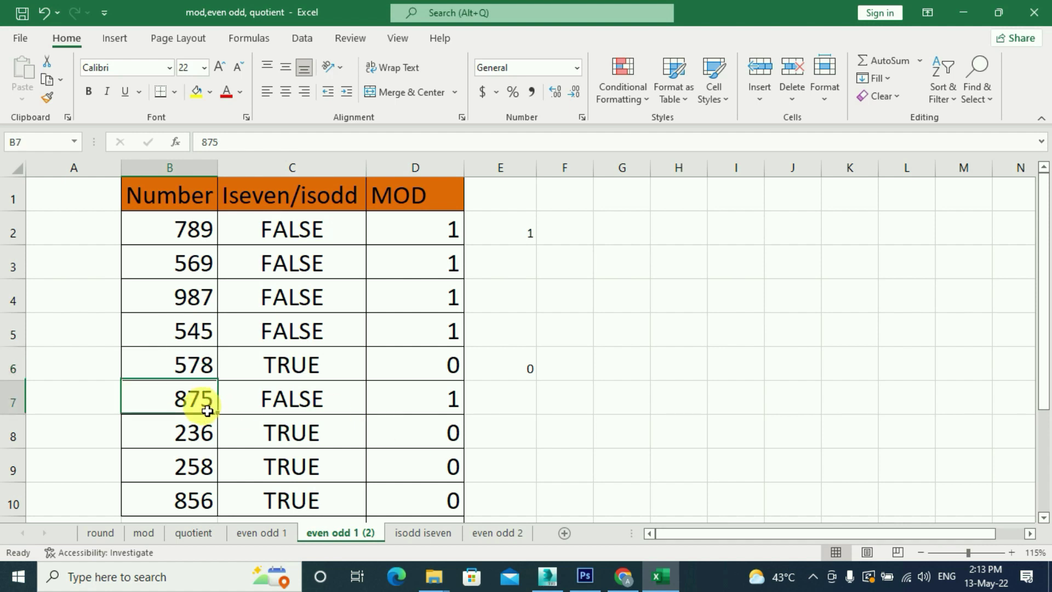
{"action": "left_click", "coordinate": [294, 410]}
{"action": "left_click", "coordinate": [427, 404]}
{"action": "left_click", "coordinate": [439, 332]}
{"action": "left_click", "coordinate": [441, 295]}
{"action": "left_click", "coordinate": [437, 258]}
{"action": "left_click", "coordinate": [438, 240]}
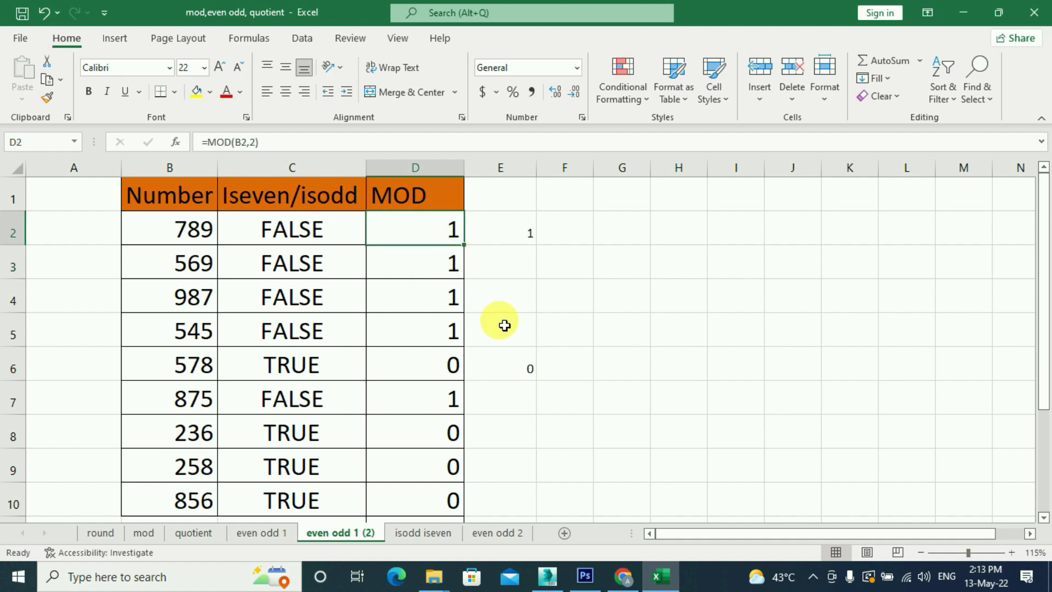
Check the MOD results for 578, 236, 258 and 856, then go to the isodd iseven sheet.
{"action": "left_click", "coordinate": [451, 368]}
{"action": "left_click", "coordinate": [445, 441]}
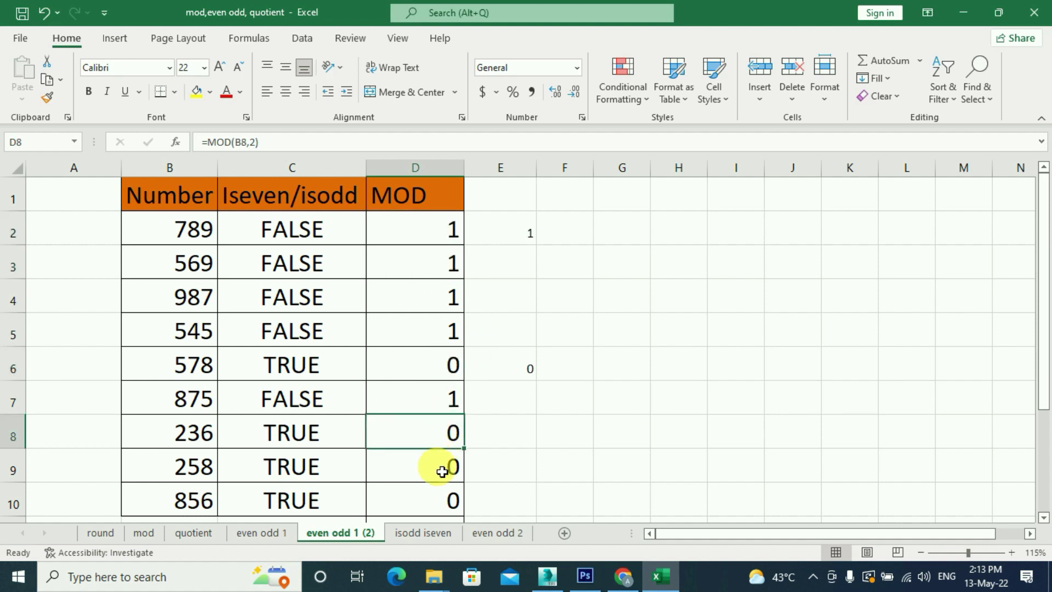
{"action": "left_click", "coordinate": [441, 467]}
{"action": "left_click", "coordinate": [442, 503]}
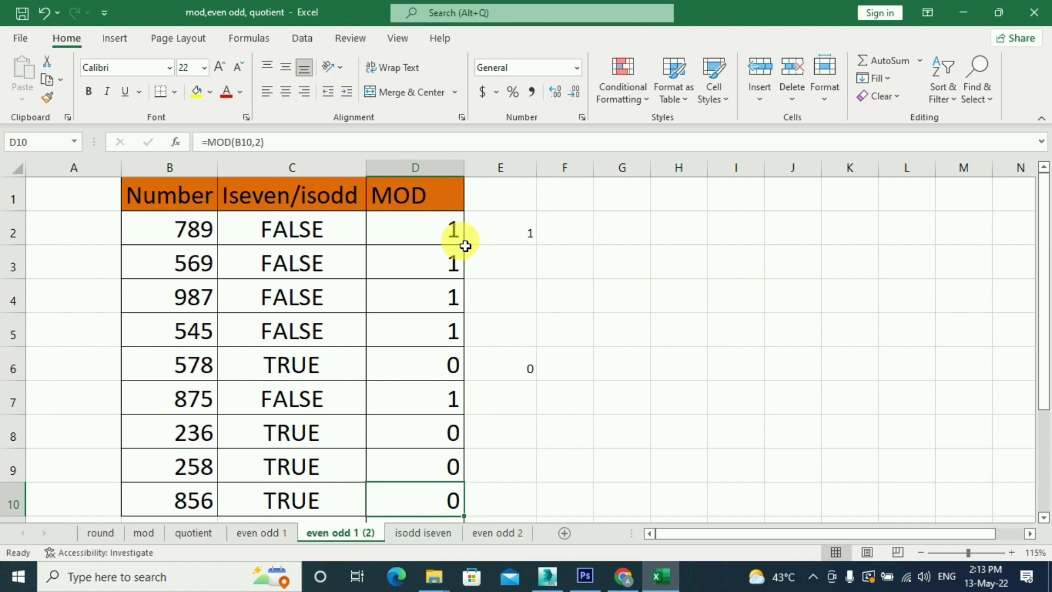
{"action": "left_click", "coordinate": [423, 532]}
Look over the empty Room Numbers column, student names and roll numbers, then select D2.
{"action": "left_click", "coordinate": [393, 301]}
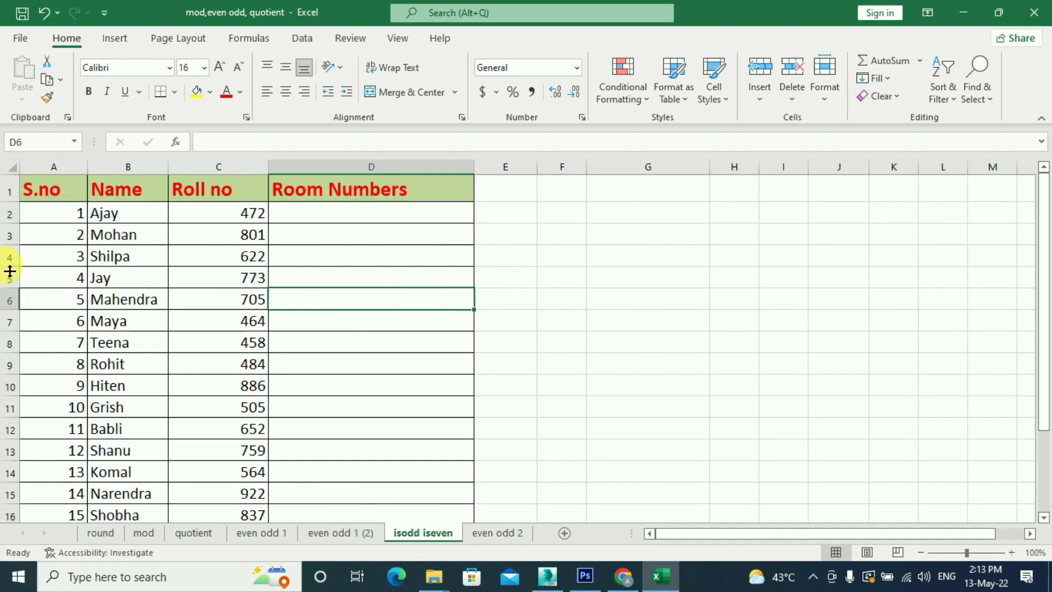
{"action": "left_click", "coordinate": [121, 221]}
{"action": "left_click", "coordinate": [138, 407]}
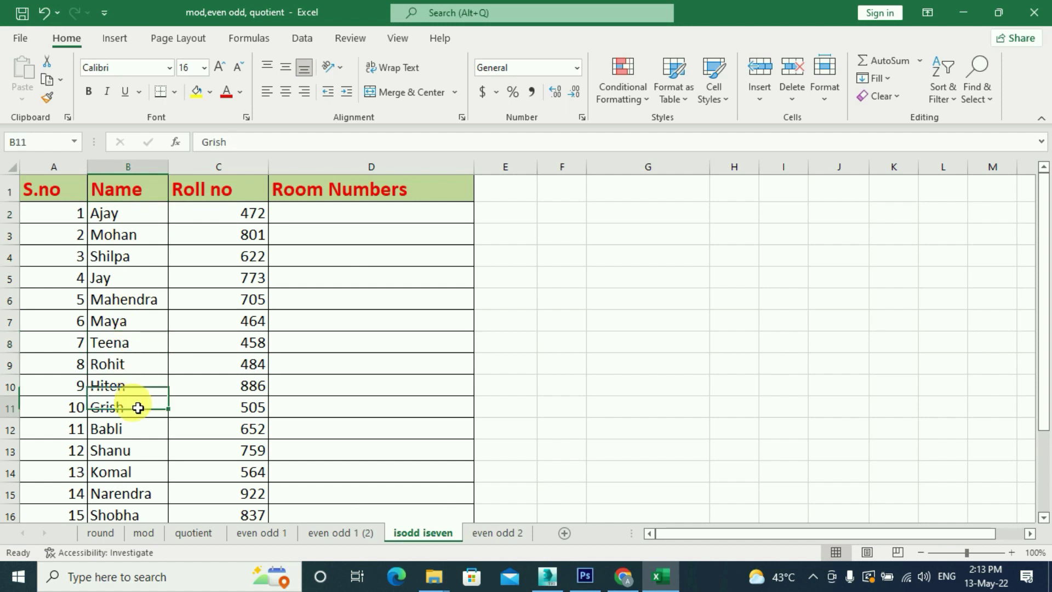
{"action": "left_click", "coordinate": [235, 222]}
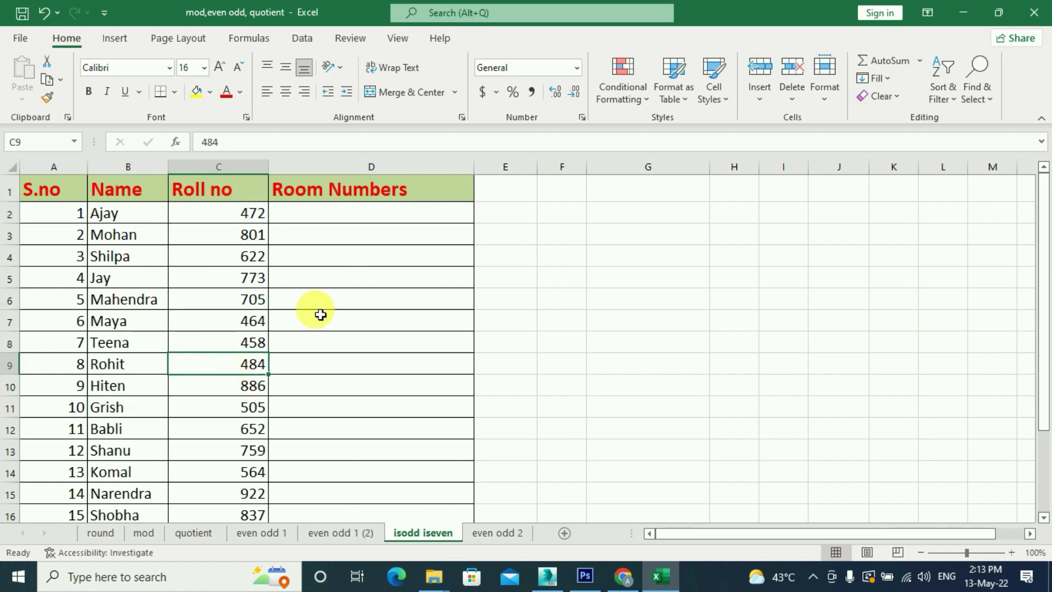
{"action": "left_click", "coordinate": [391, 215]}
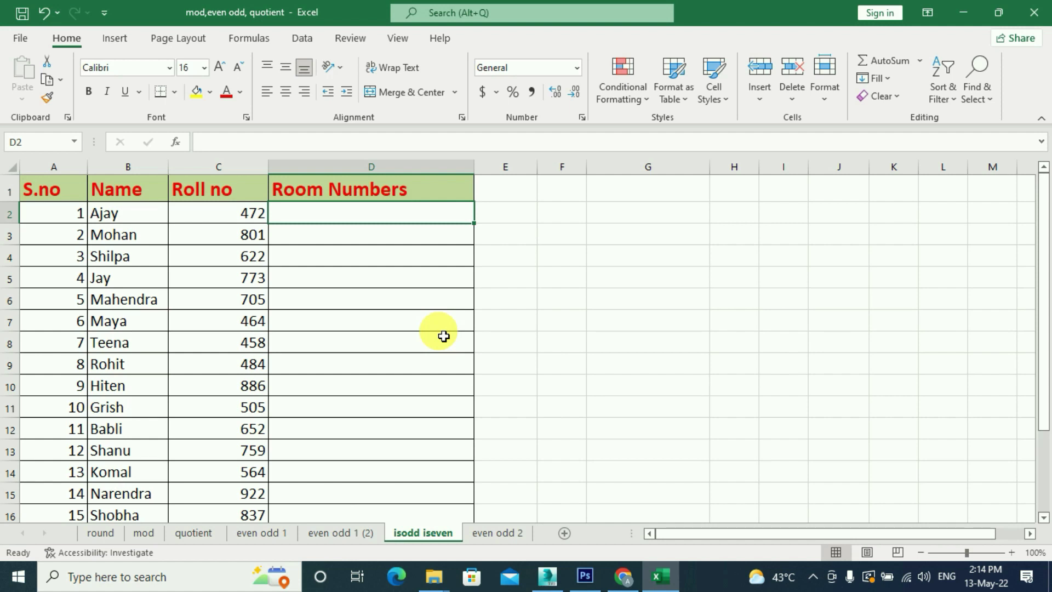
Begin D2's formula as =IF(ISODD(C2), testing whether roll number 472 is odd.
{"action": "type", "text": "="}
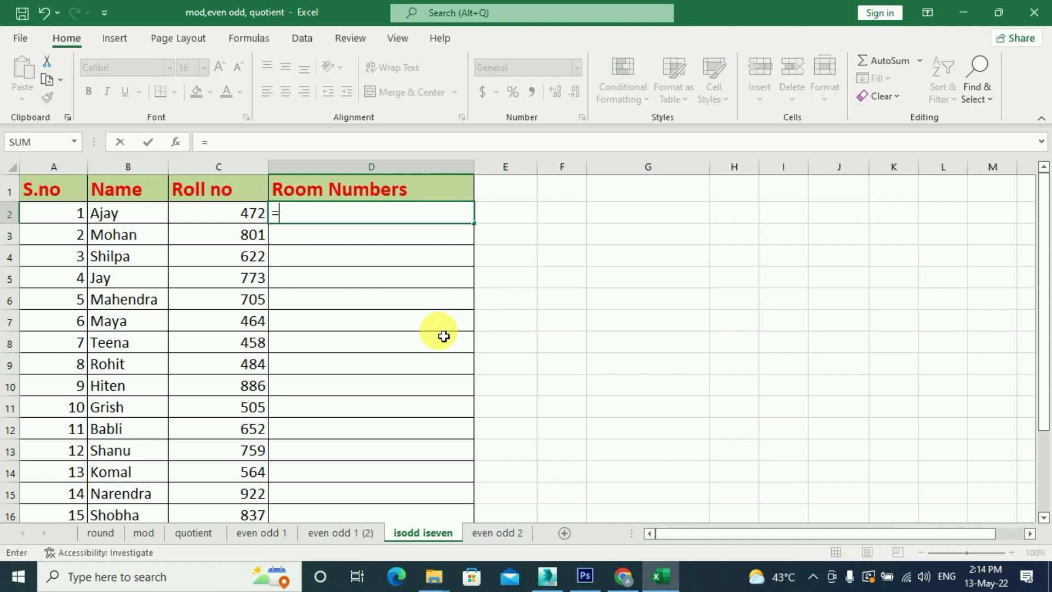
{"action": "type", "text": "if("}
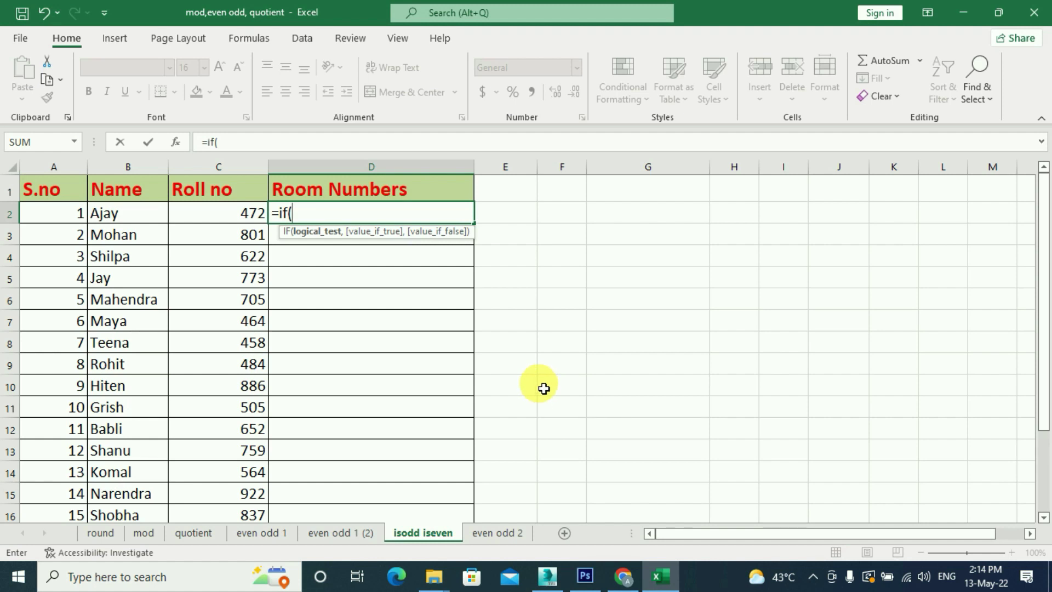
{"action": "type", "text": "is"}
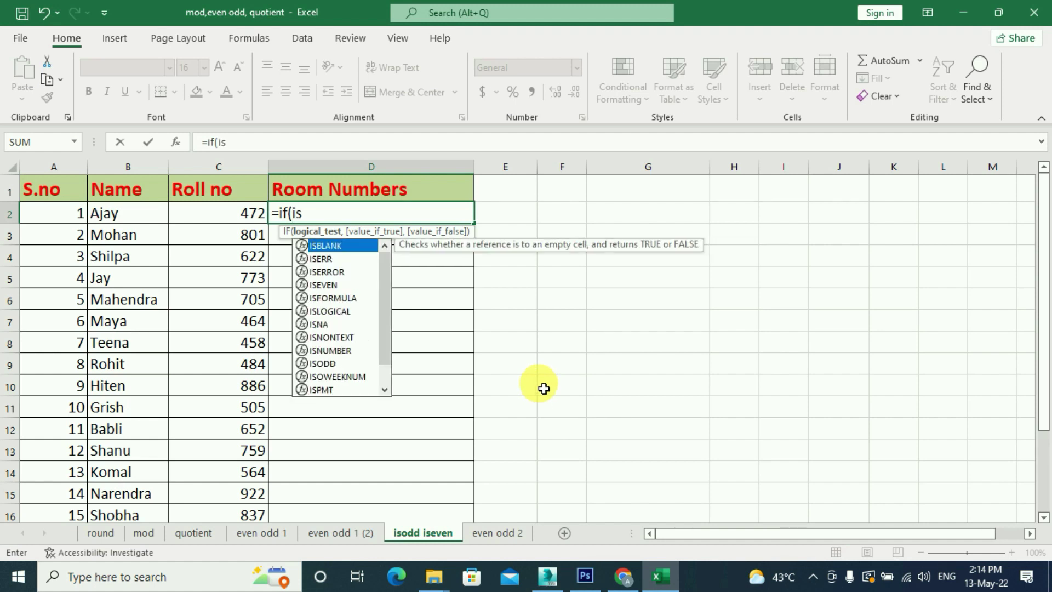
{"action": "type", "text": "odd"}
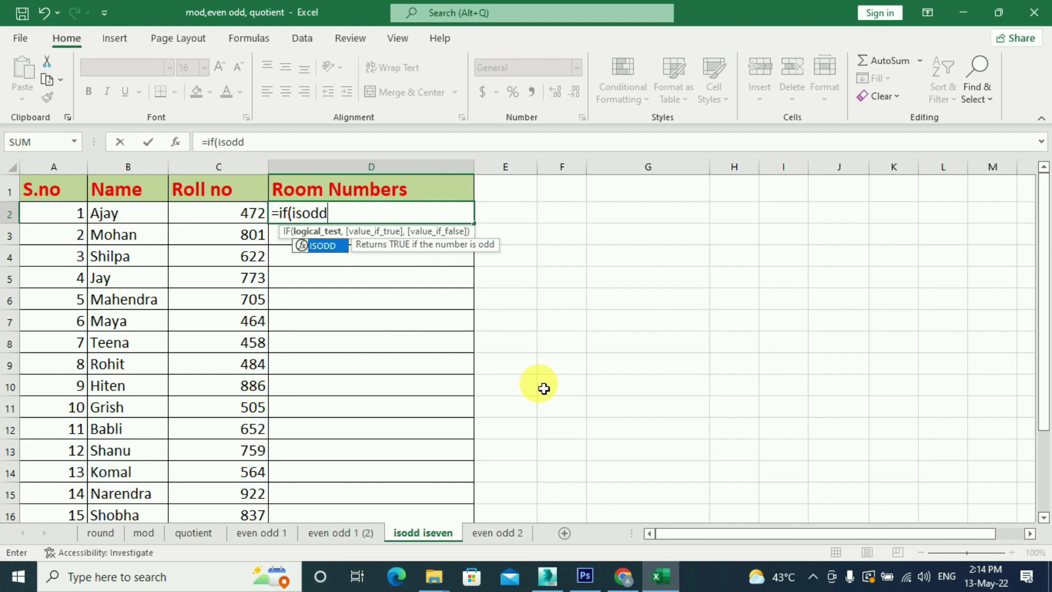
{"action": "type", "text": "("}
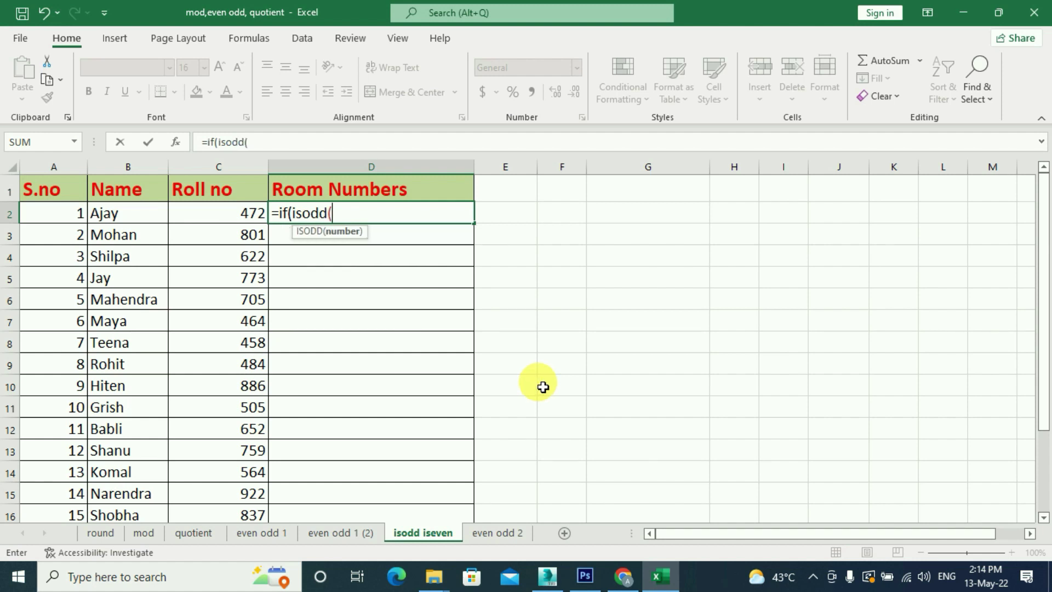
{"action": "left_click", "coordinate": [238, 220]}
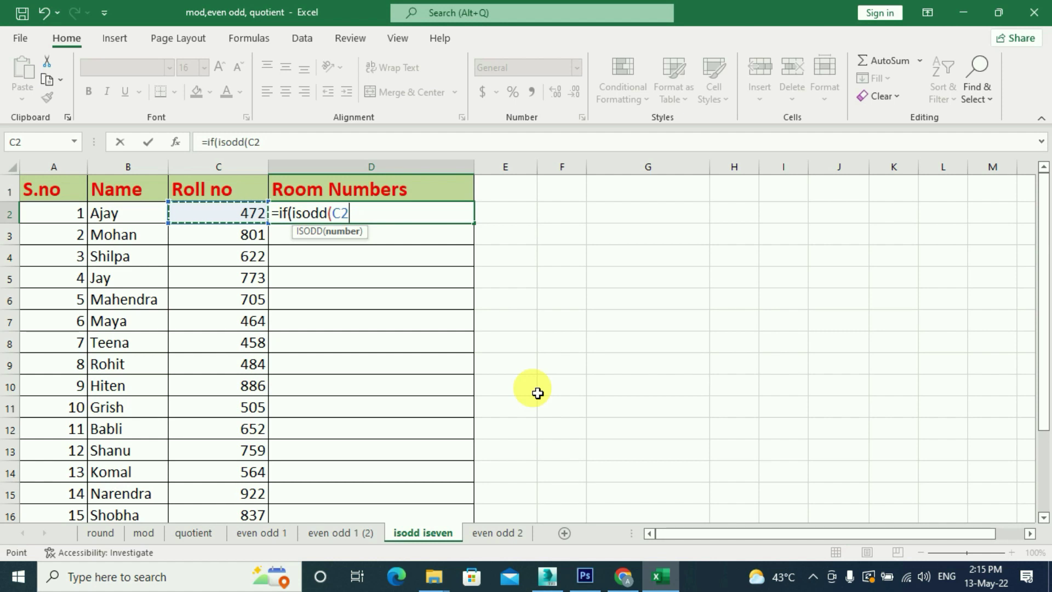
{"action": "type", "text": ")"}
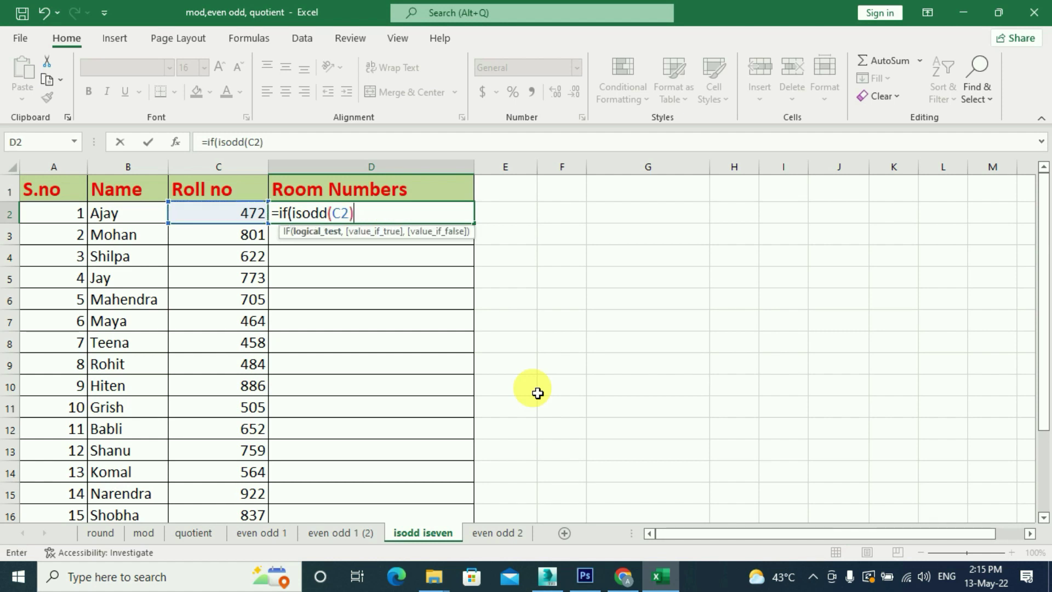
{"action": "type", "text": ","}
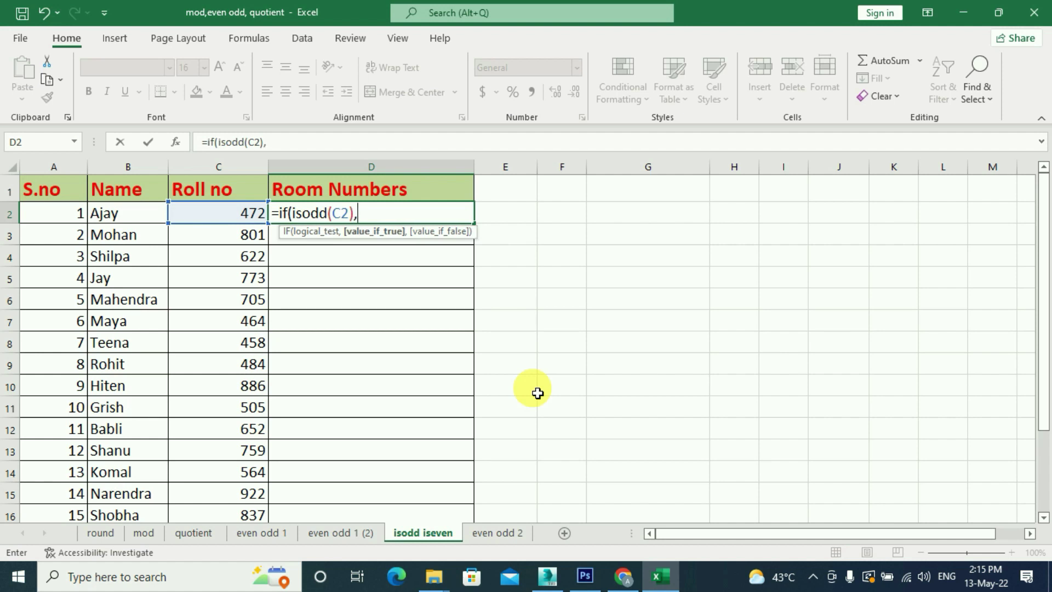
{"action": "type", "text": "\""}
{"action": "type", "text": "romm"}
Complete =IF(ISODD(C2),"room no 1","room no 2") in D2, showing room no 2 for 472.
{"action": "key", "text": "BackSpace"}
{"action": "key", "text": "BackSpace"}
{"action": "type", "text": "om no "}
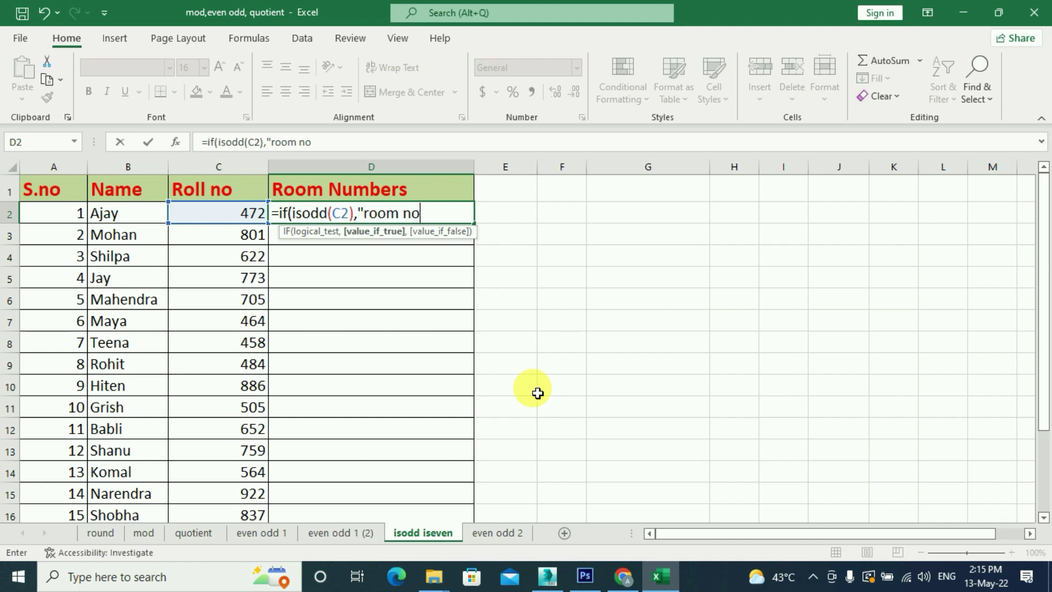
{"action": "type", "text": "1"}
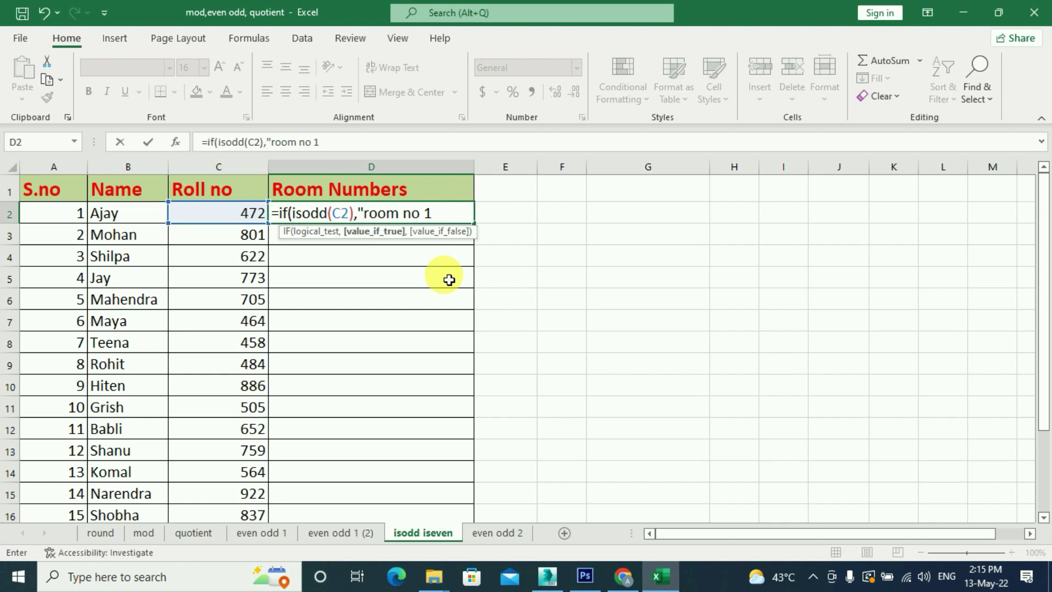
{"action": "type", "text": "\","}
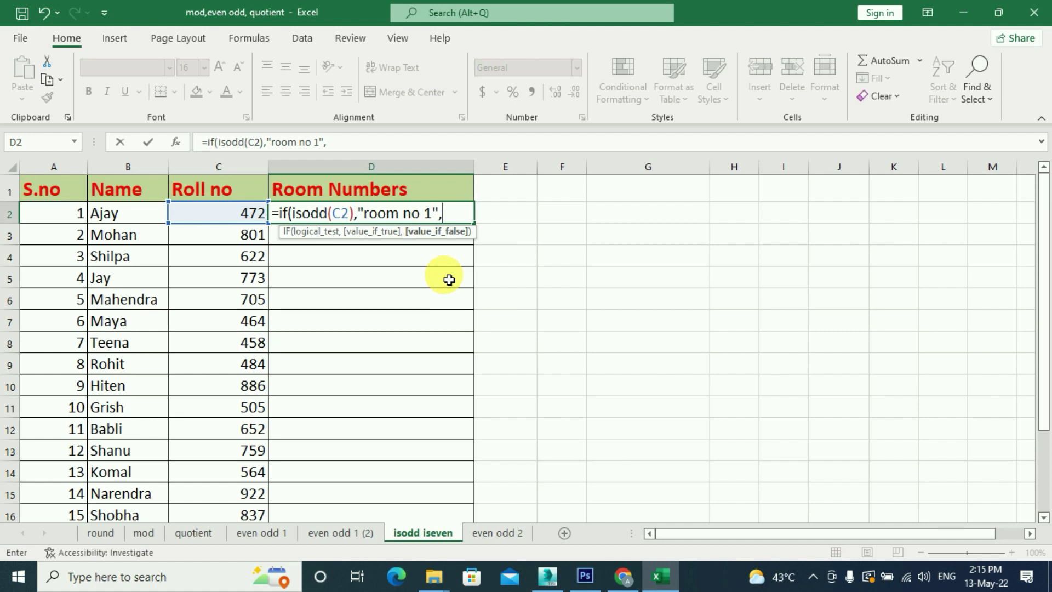
{"action": "type", "text": "\"room no 2"}
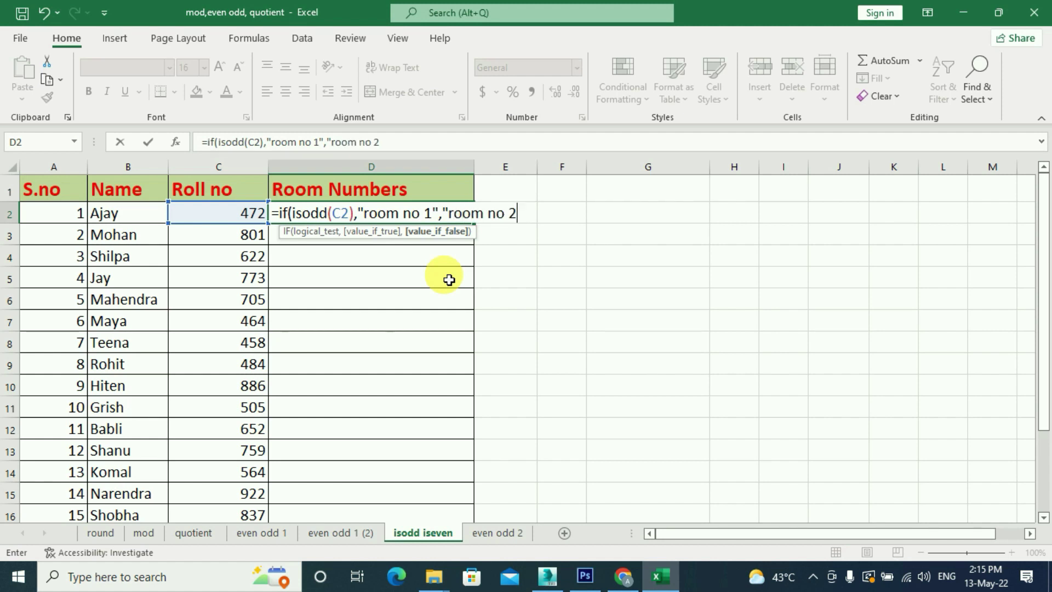
{"action": "type", "text": "\""}
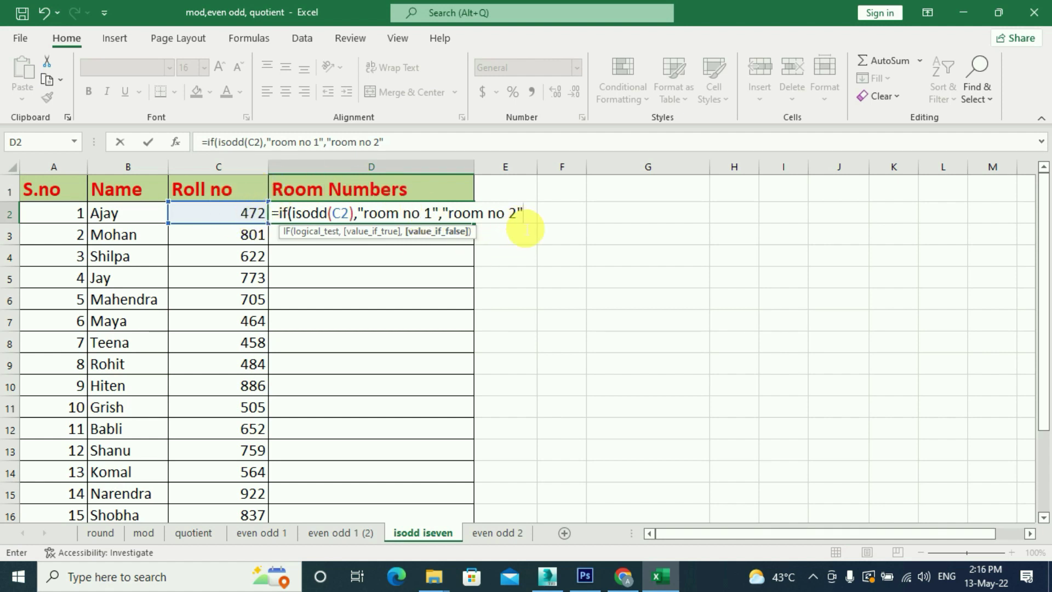
{"action": "type", "text": ")"}
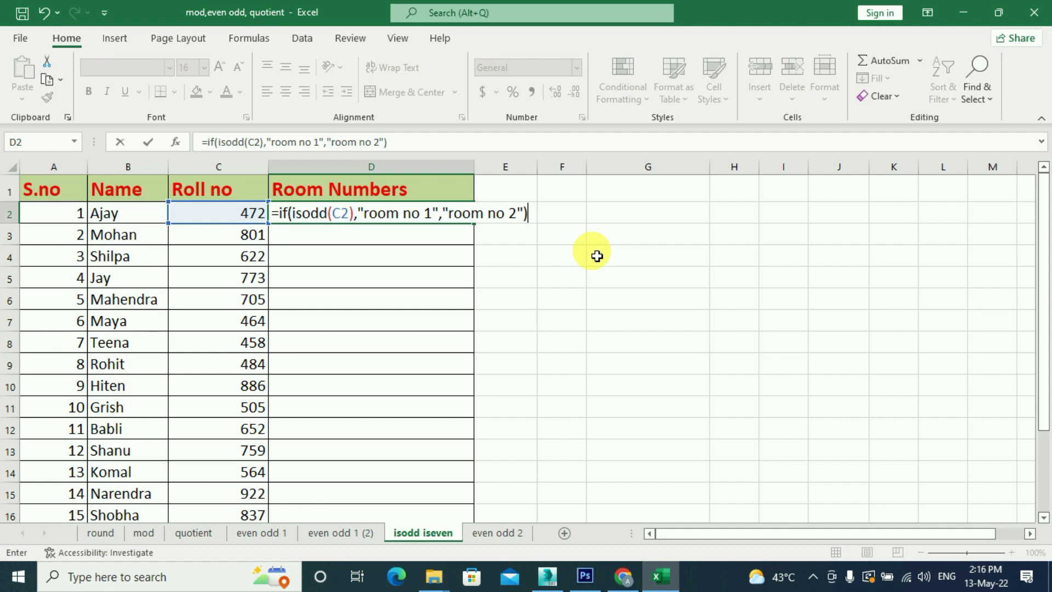
{"action": "key", "text": "Return"}
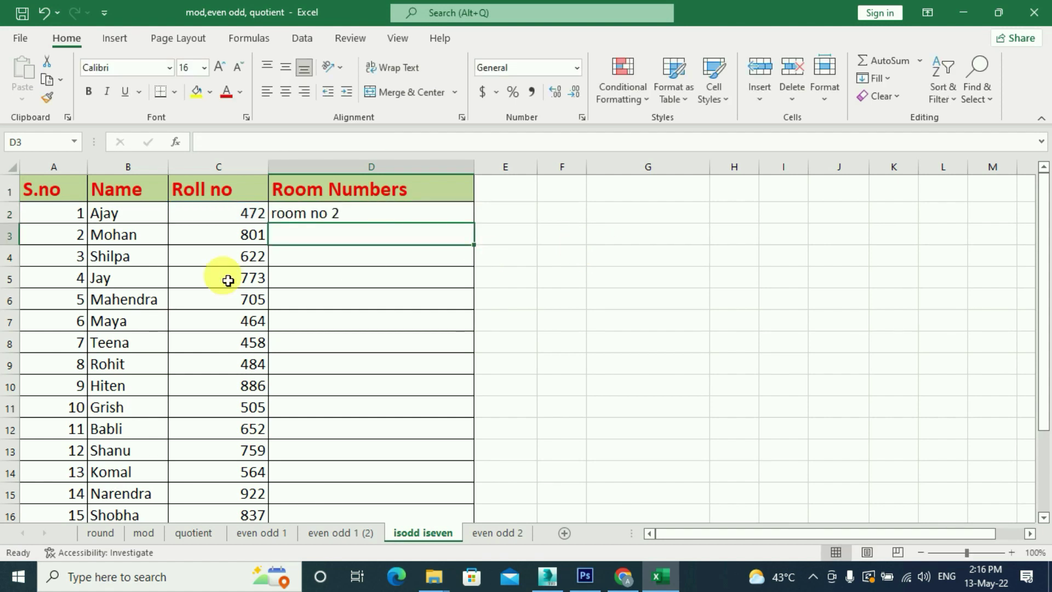
Copy the room formula in D2 down the entire Room Numbers column.
{"action": "left_click", "coordinate": [253, 221]}
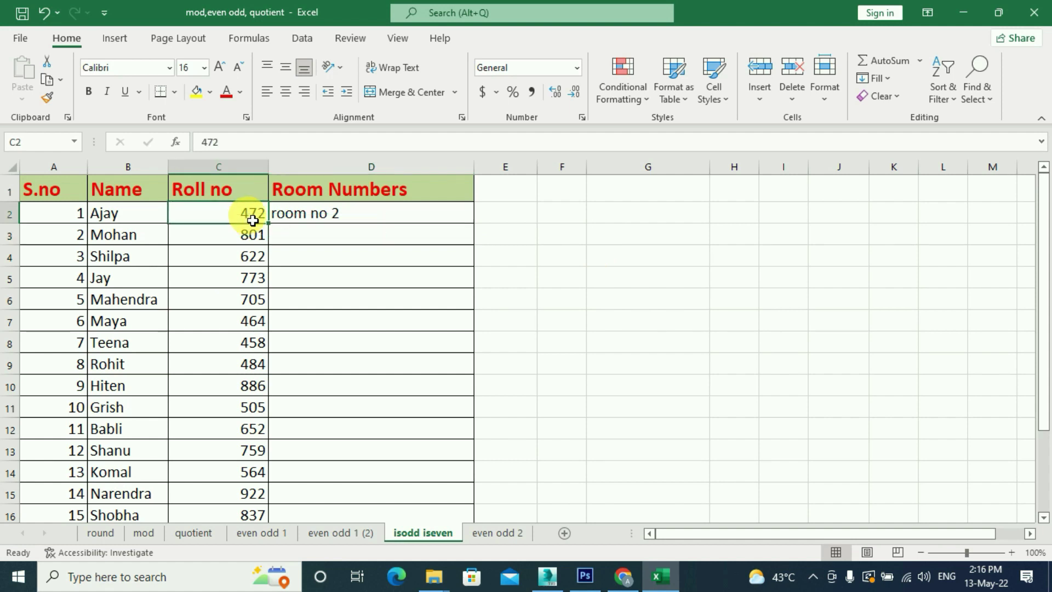
{"action": "left_click", "coordinate": [363, 218]}
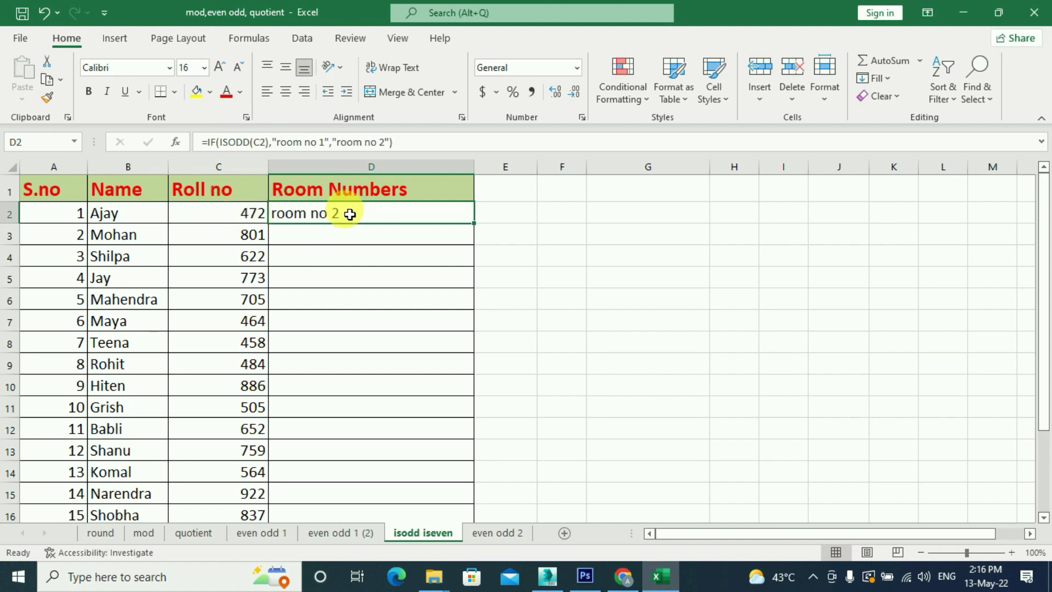
{"action": "double_click", "coordinate": [474, 223]}
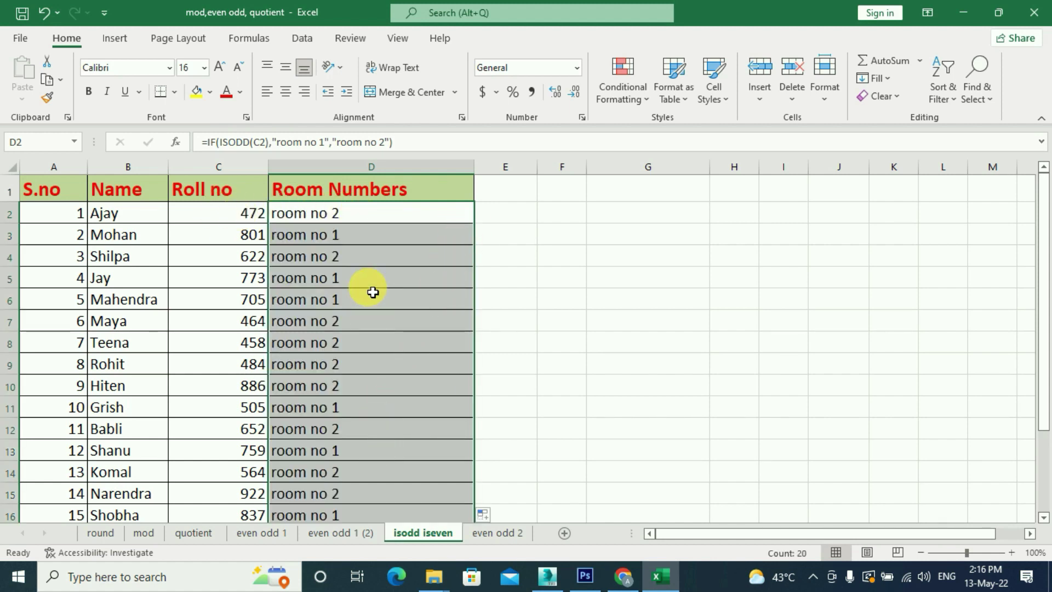
{"action": "left_click", "coordinate": [208, 241]}
Spot-check room results against their roll numbers and inspect the copied formula in row 3.
{"action": "left_click", "coordinate": [337, 227]}
{"action": "left_click", "coordinate": [224, 205]}
{"action": "left_click", "coordinate": [339, 213]}
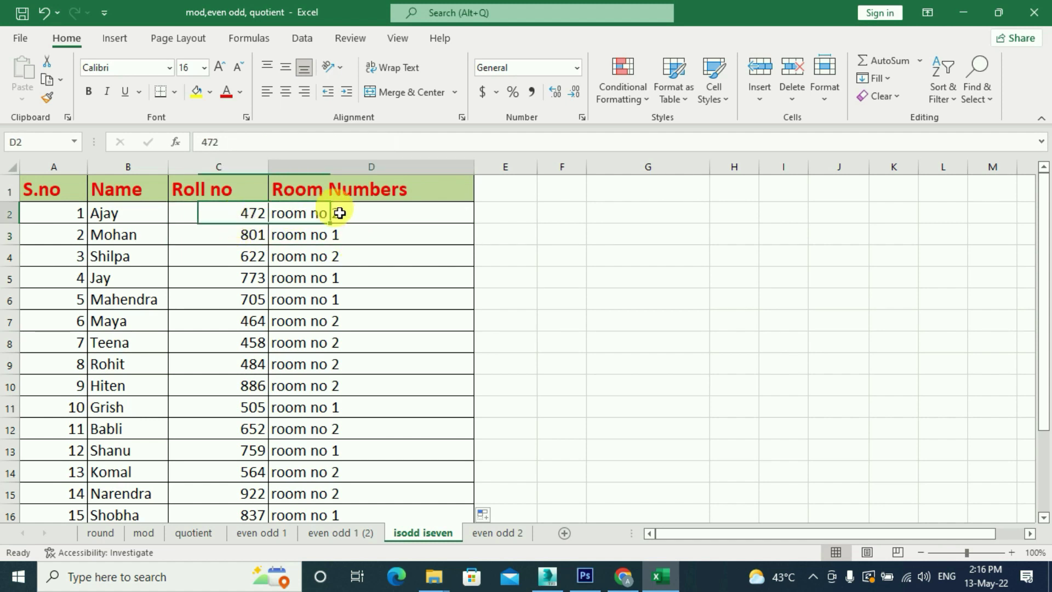
{"action": "left_click", "coordinate": [352, 241]}
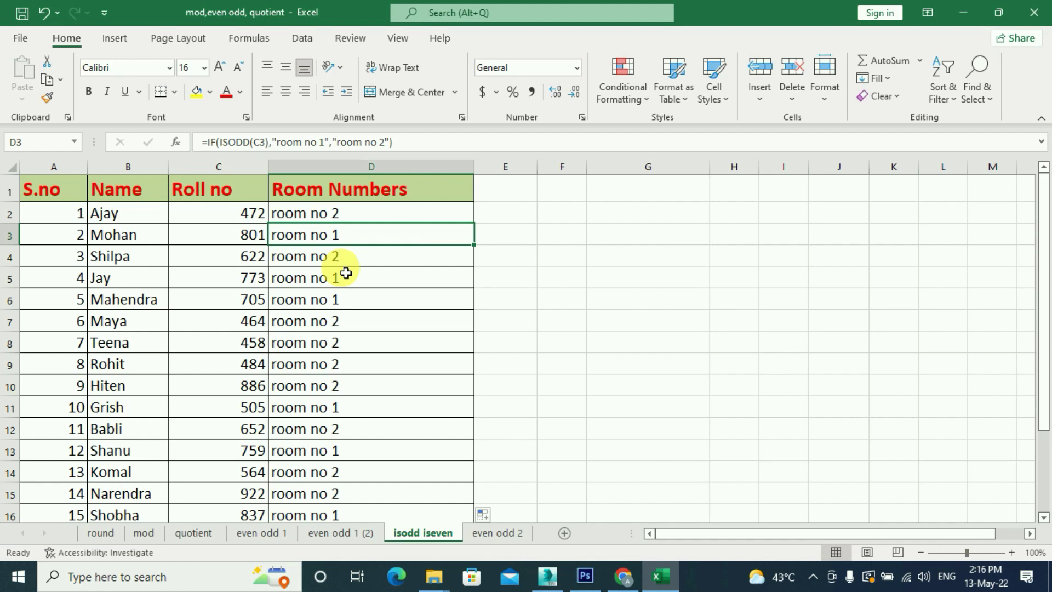
{"action": "left_click", "coordinate": [339, 533]}
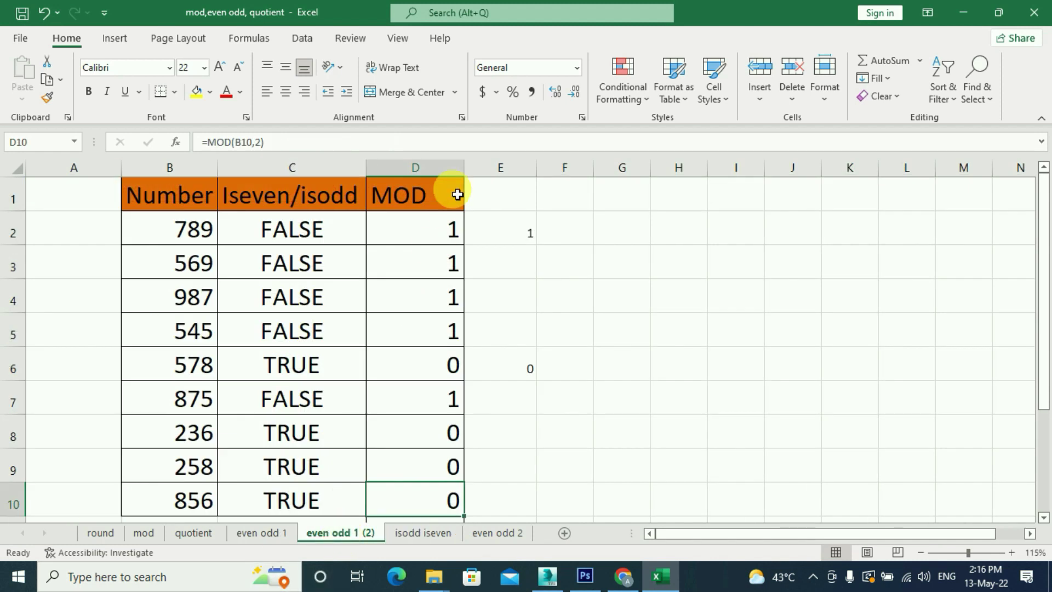
{"action": "left_click", "coordinate": [433, 234]}
{"action": "left_click", "coordinate": [418, 274]}
{"action": "left_click", "coordinate": [411, 333]}
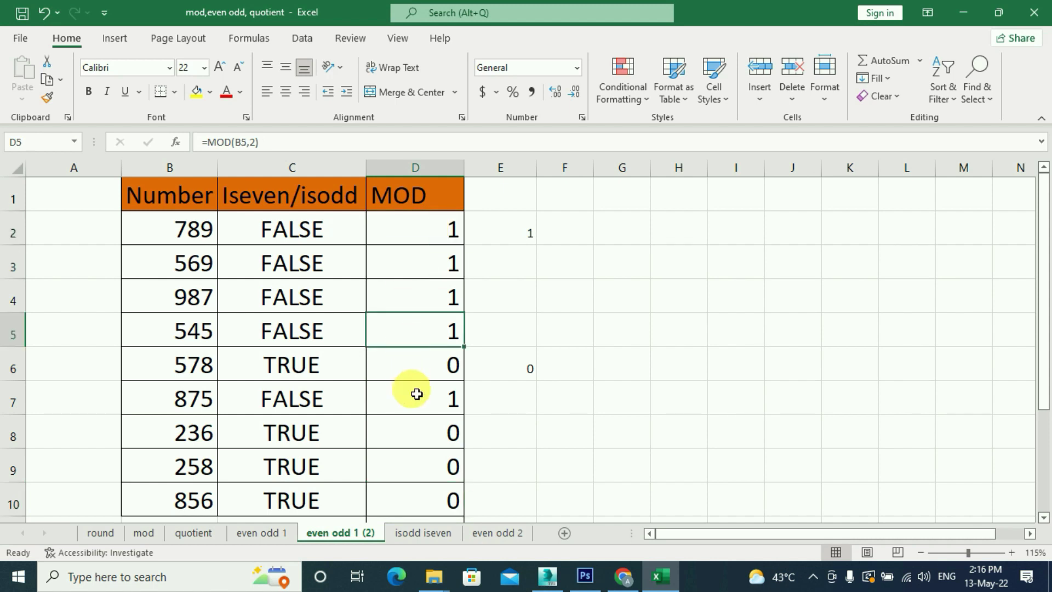
{"action": "left_click", "coordinate": [417, 394]}
{"action": "left_click", "coordinate": [425, 437]}
{"action": "left_click", "coordinate": [435, 402]}
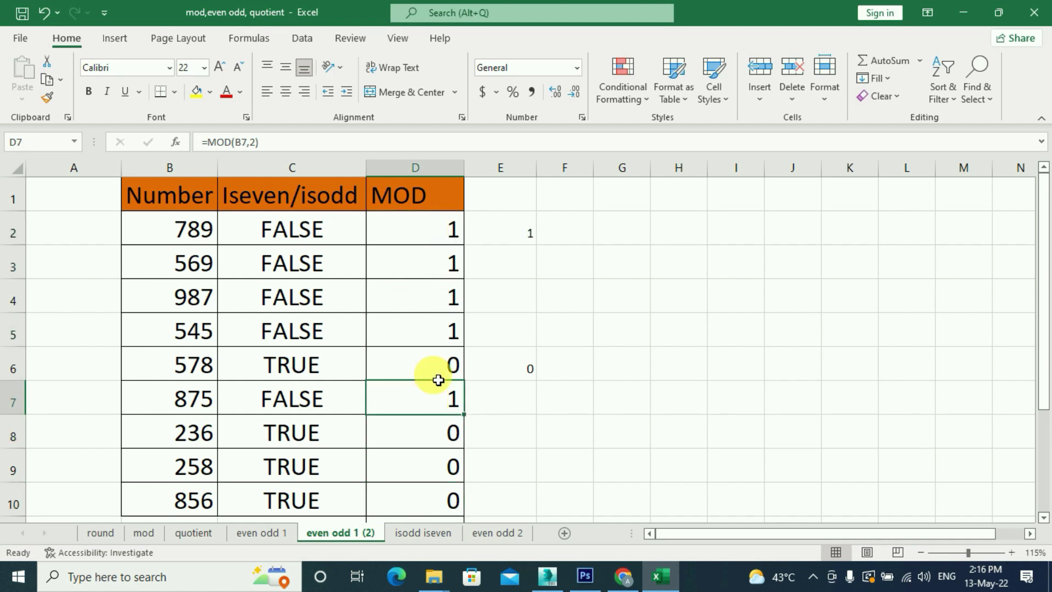
{"action": "left_click", "coordinate": [452, 338]}
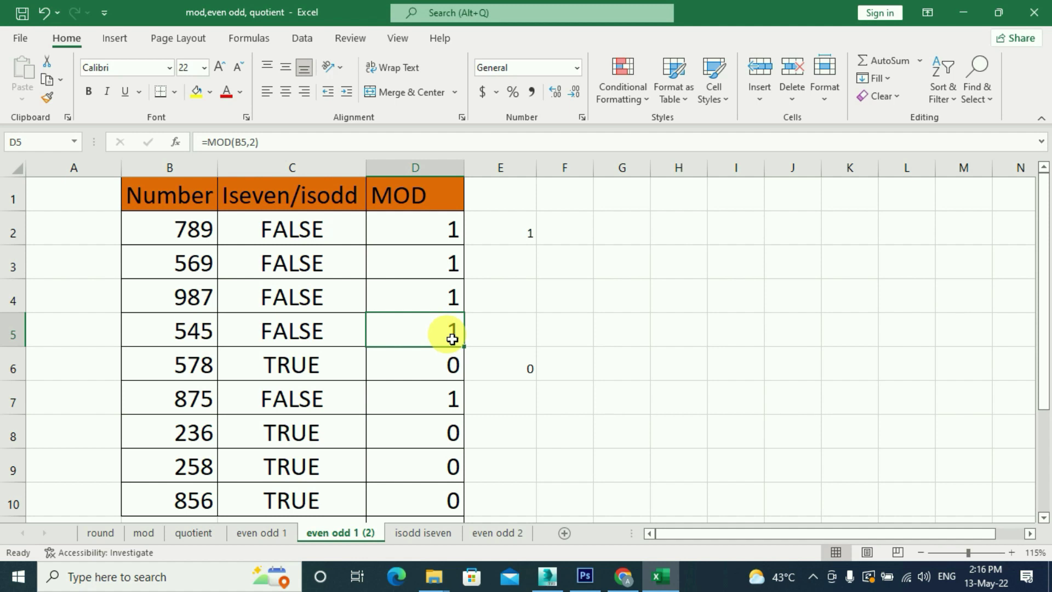
{"action": "left_click", "coordinate": [451, 232]}
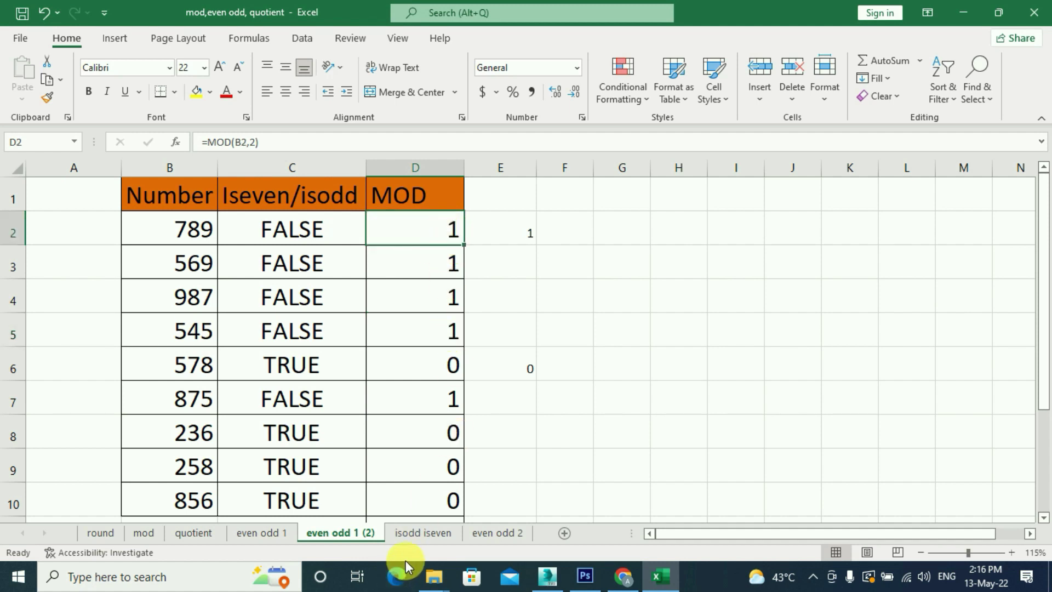
{"action": "left_click", "coordinate": [443, 365]}
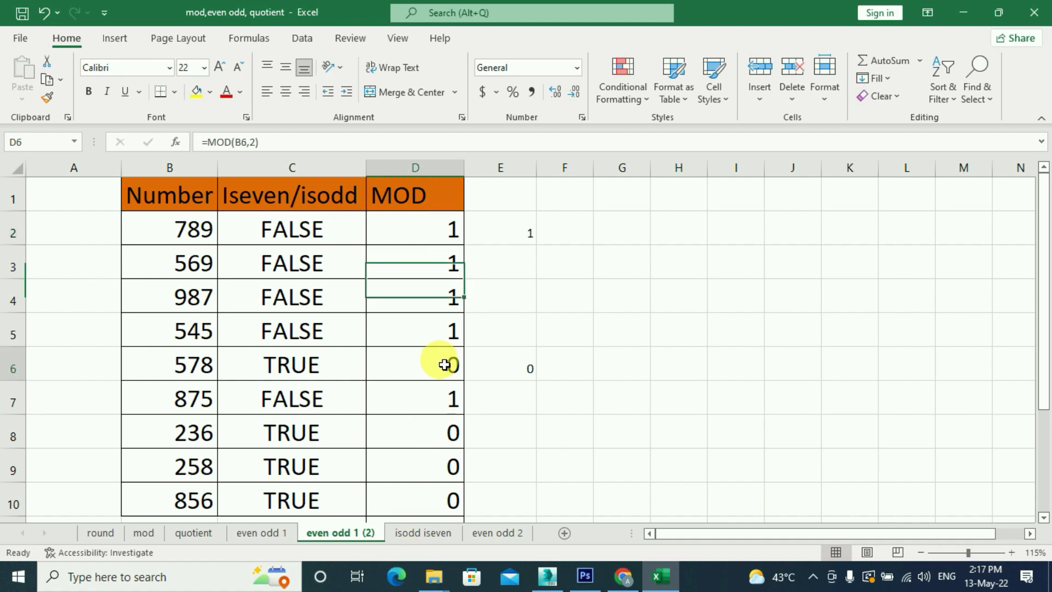
{"action": "left_click", "coordinate": [432, 533]}
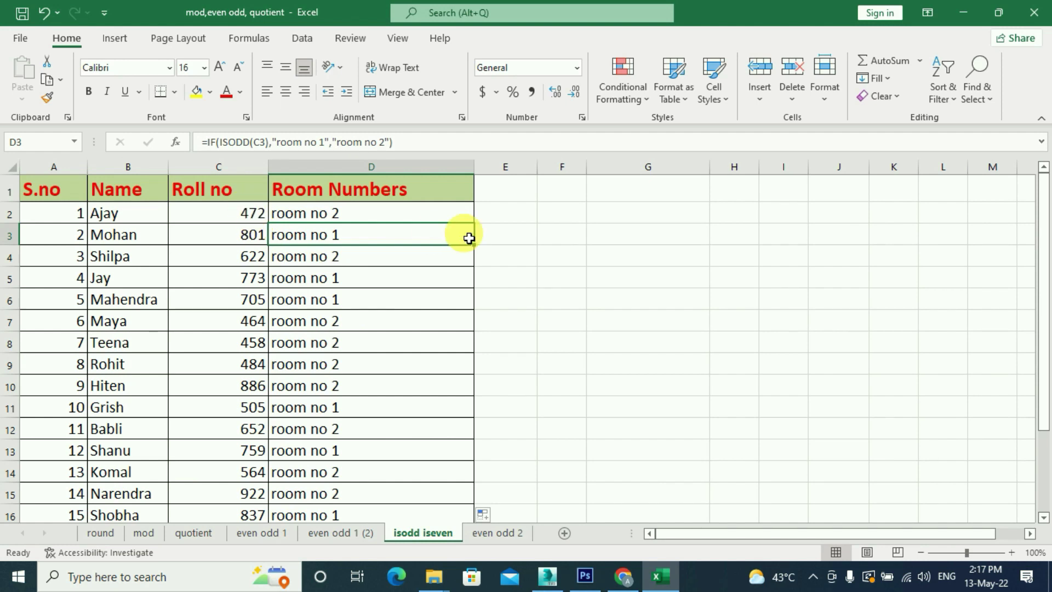
Enter =MOD(C2,2) in E2, returning 0 for roll no 472, and compare it with D2.
{"action": "left_click", "coordinate": [511, 223]}
{"action": "type", "text": "="}
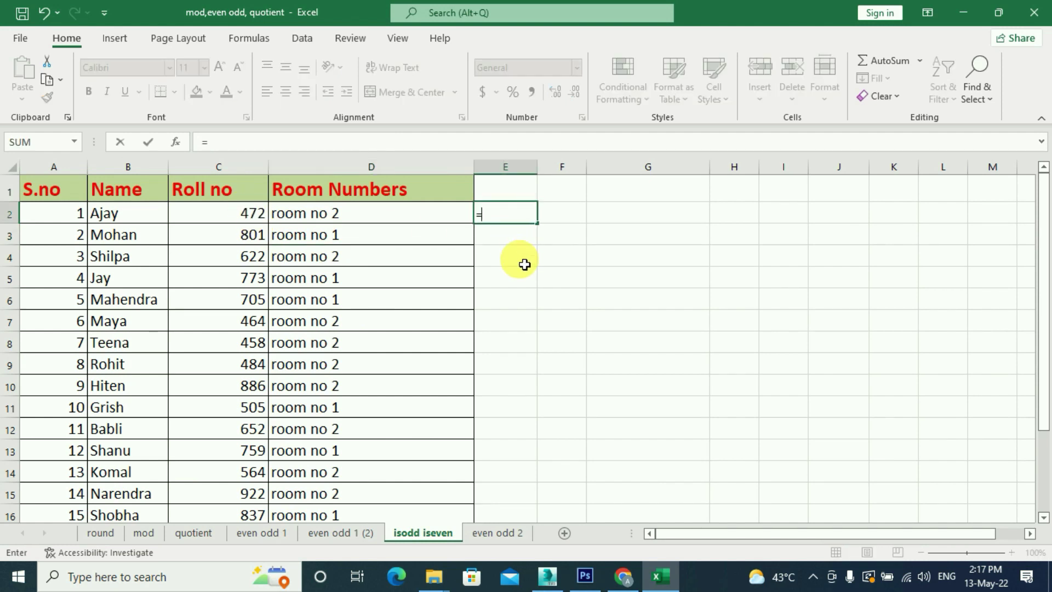
{"action": "type", "text": "mod"}
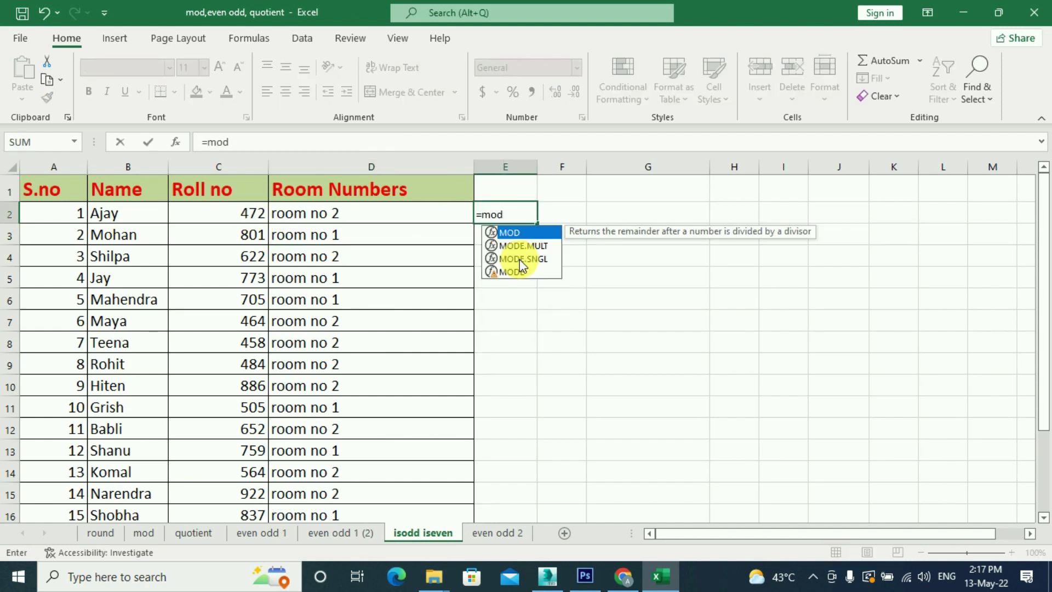
{"action": "type", "text": "("}
{"action": "left_click", "coordinate": [222, 216]}
{"action": "type", "text": ",2)"}
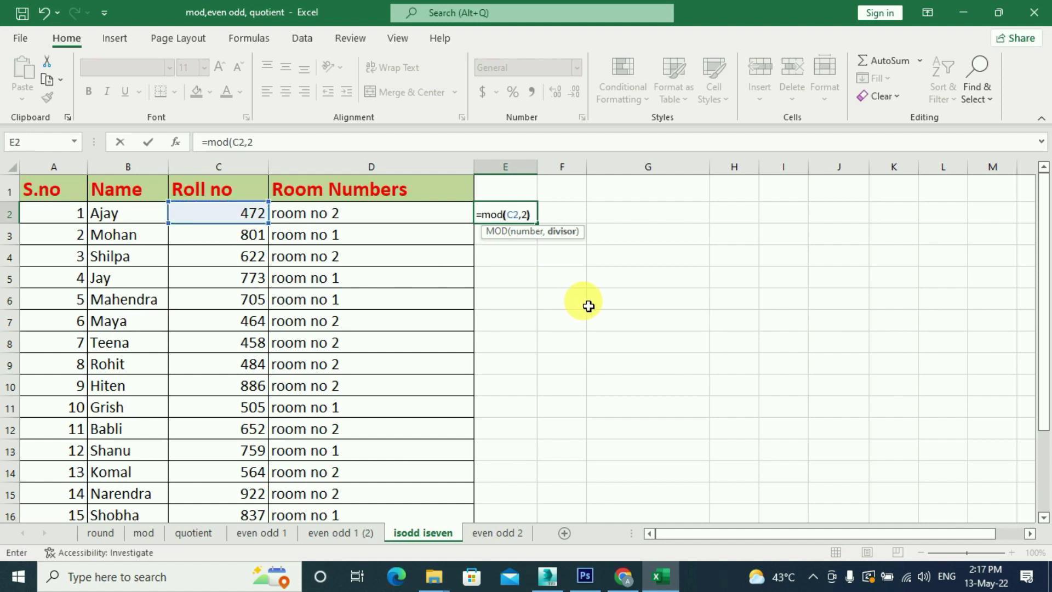
{"action": "key", "text": "Return"}
{"action": "left_click", "coordinate": [528, 218]}
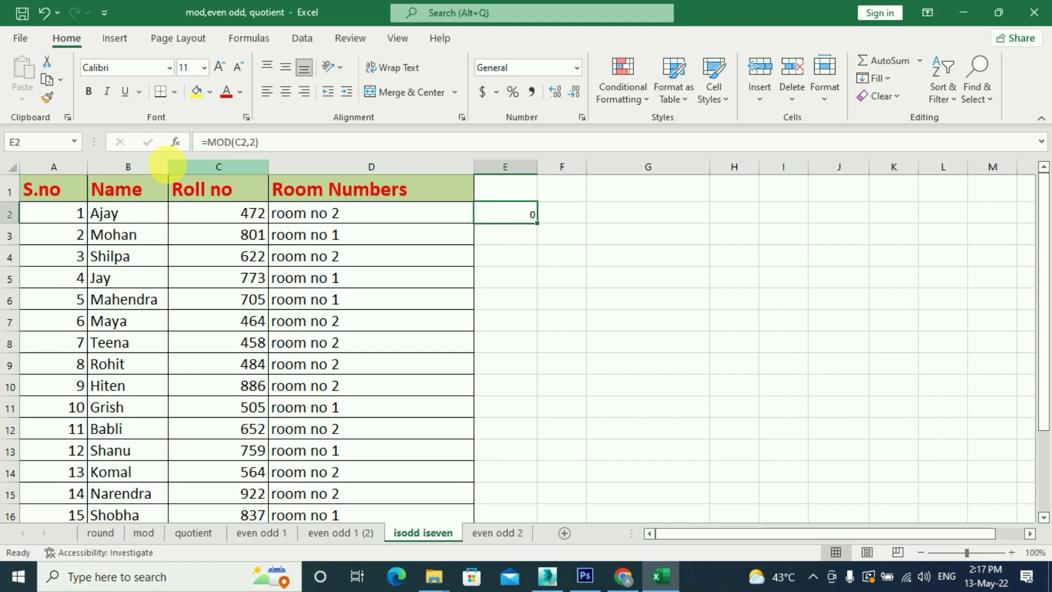
{"action": "left_click", "coordinate": [334, 219]}
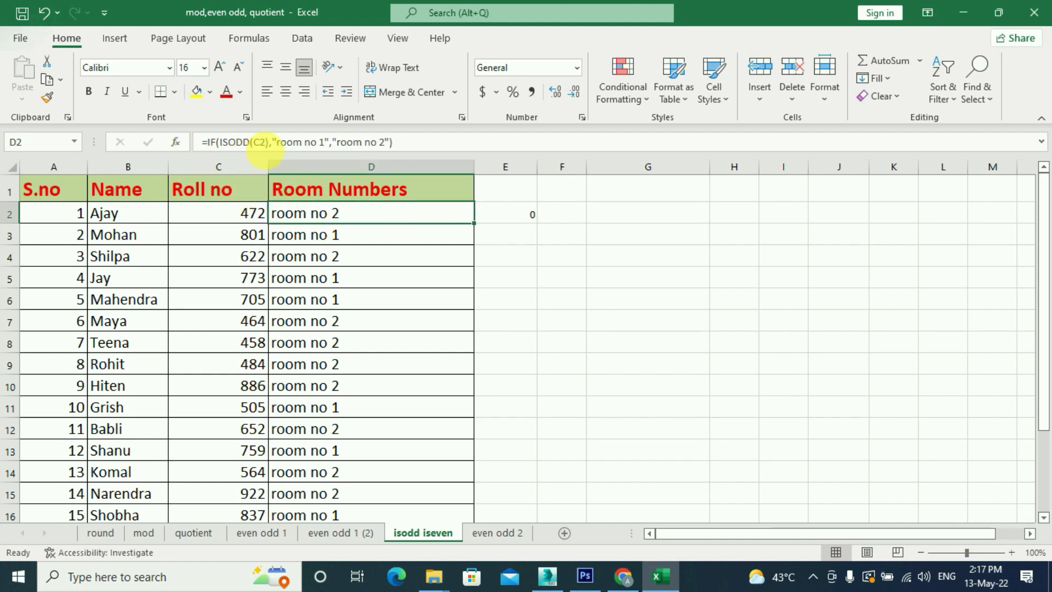